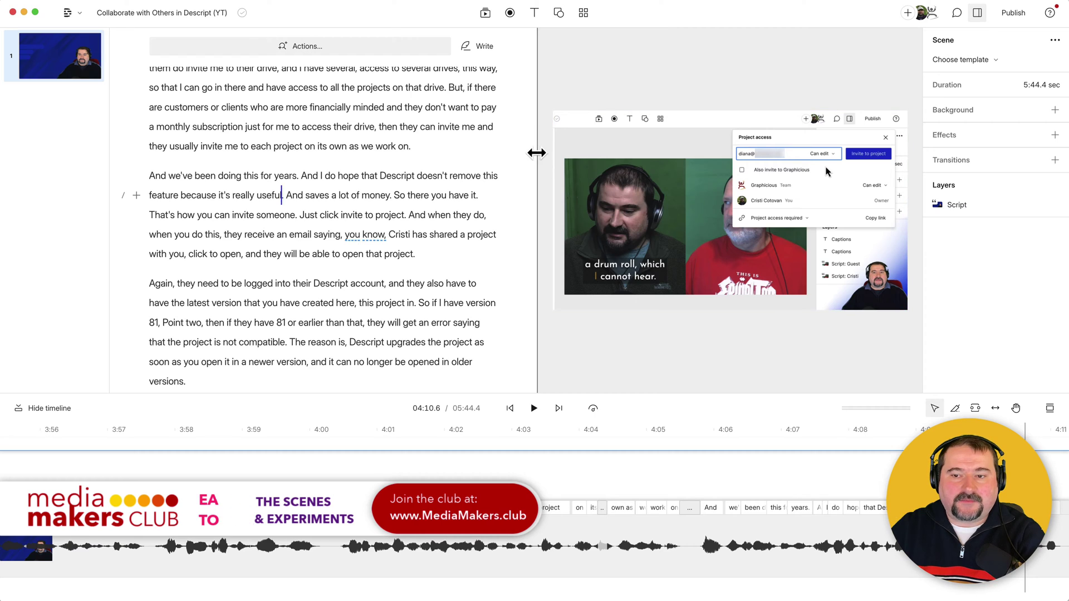
# Move the script/canvas divider left so the canvas preview is wider.
pyautogui.moveTo(537, 155); pyautogui.dragTo(362, 161)
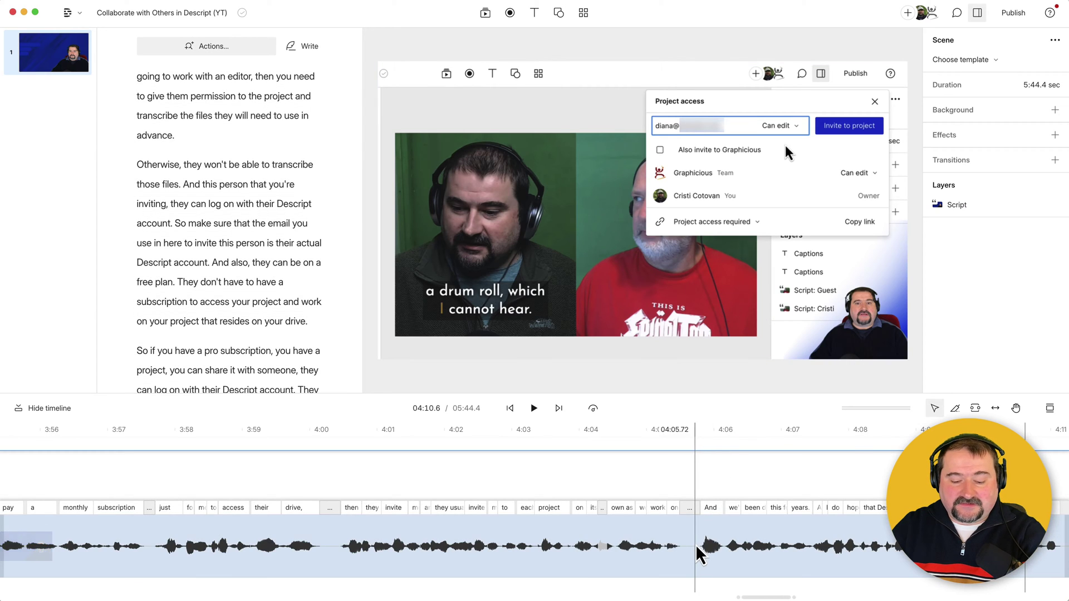
# Jump to about 4:09.9 and select the script from 'And we've been doing this for years' to 'open that project.'.
pyautogui.scroll(-2, 699, 553)
pyautogui.scroll(-2, 699, 553)
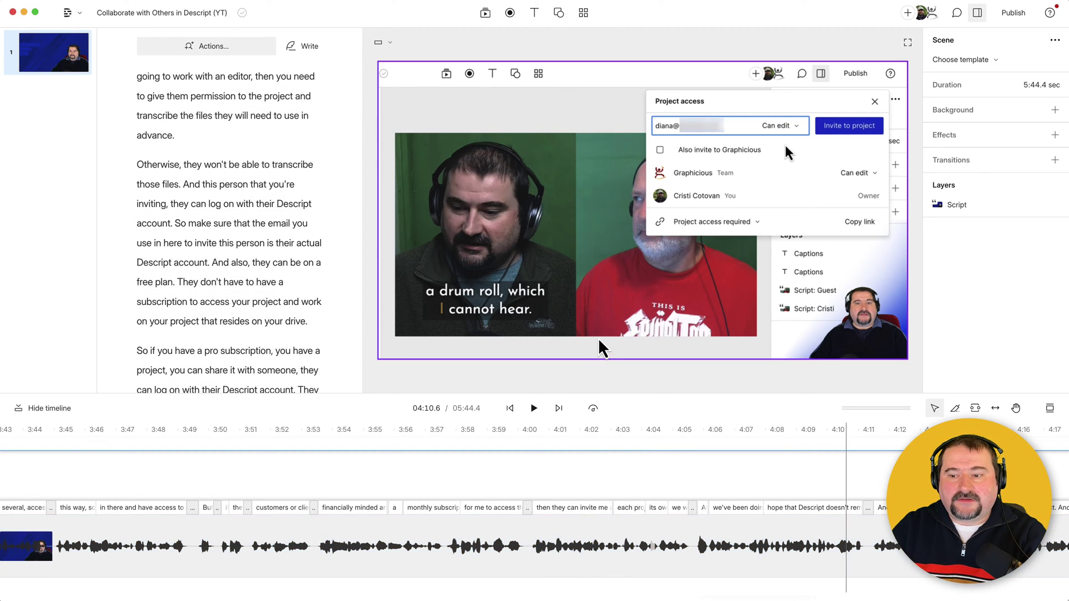
pyautogui.click(826, 485)
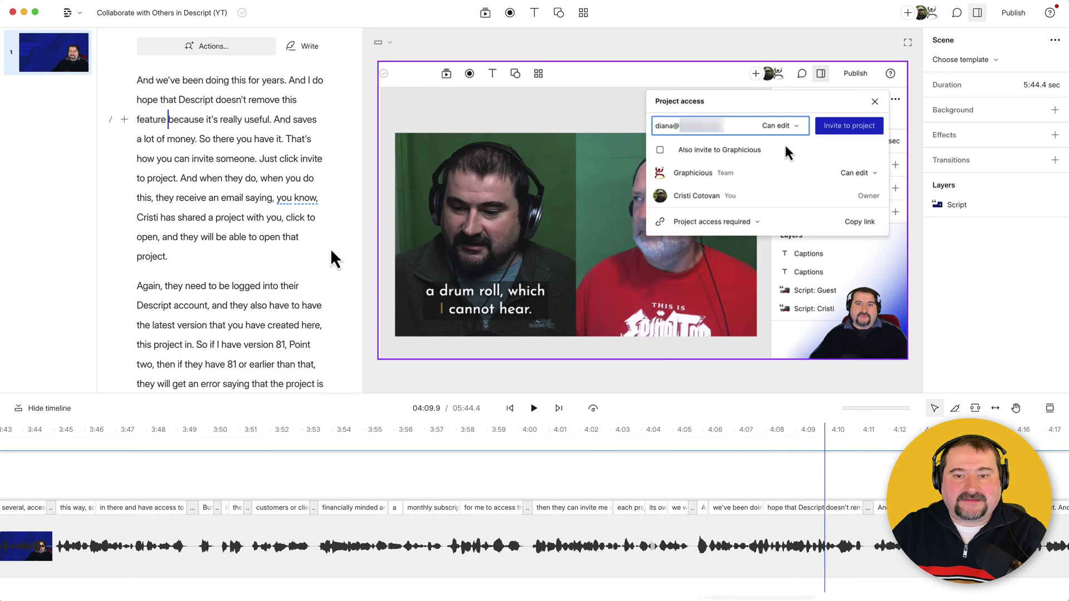
pyautogui.scroll(1, 273, 134)
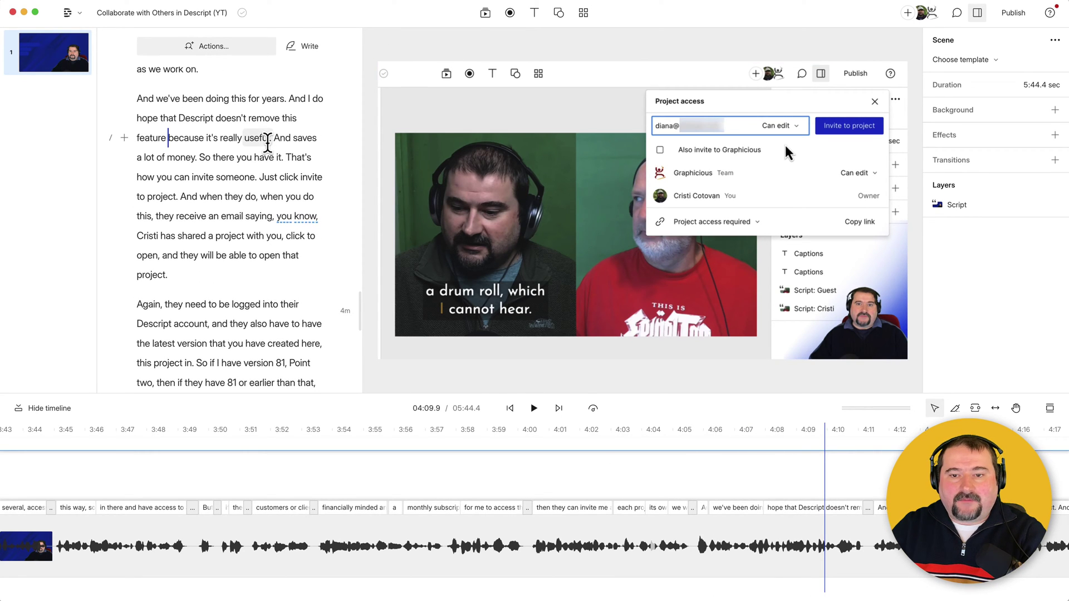
pyautogui.moveTo(136, 101); pyautogui.dragTo(188, 274)
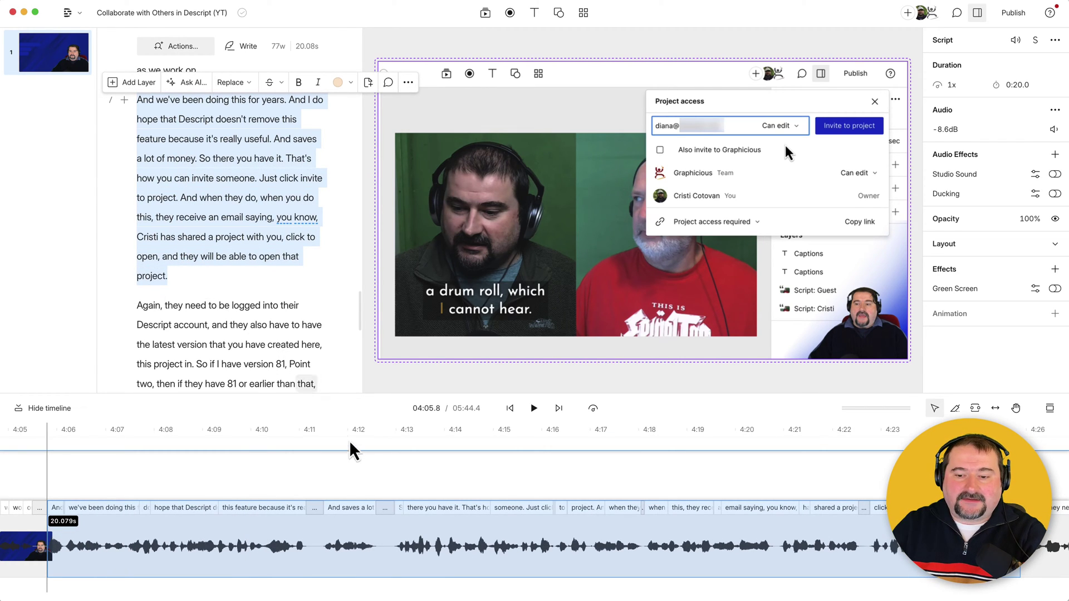
pyautogui.scroll(-3, 382, 489)
pyautogui.scroll(-1, 383, 488)
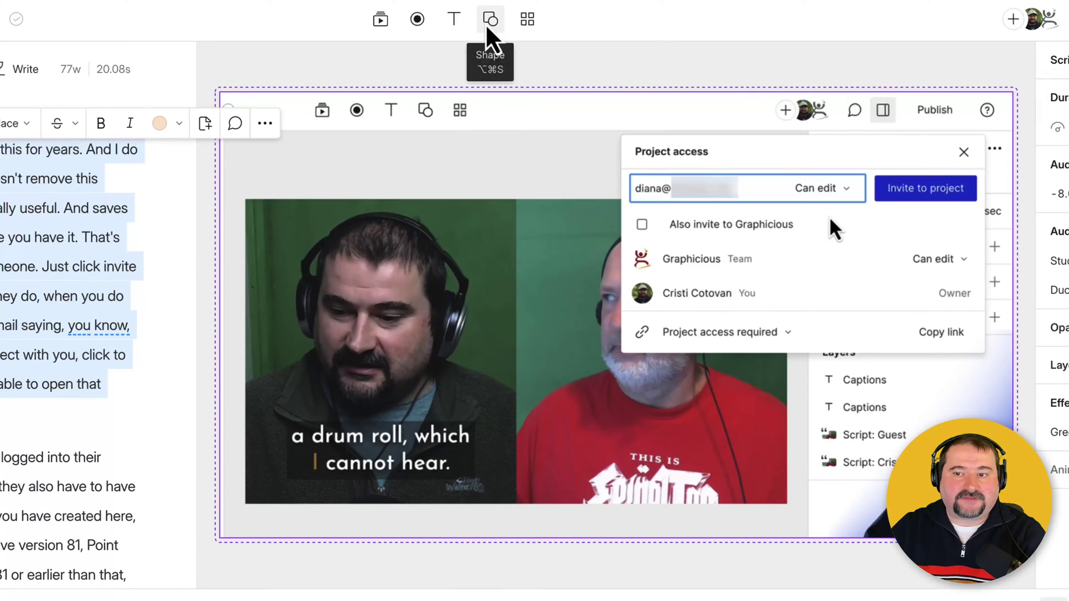
# Insert a white Rectangle shape from the Shape menu over the preview.
pyautogui.click(488, 29)
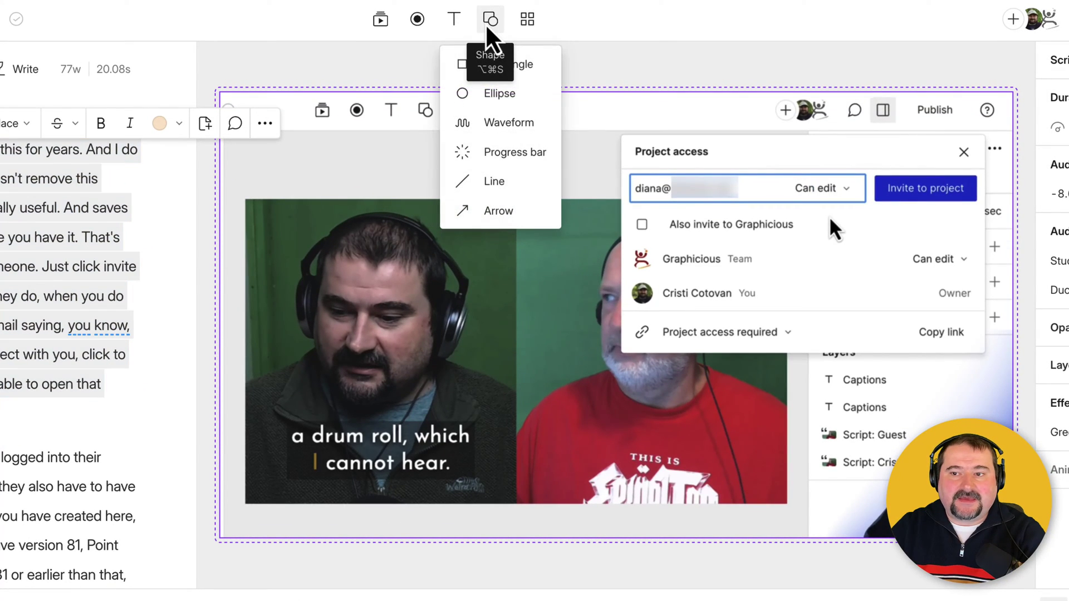
pyautogui.click(527, 77)
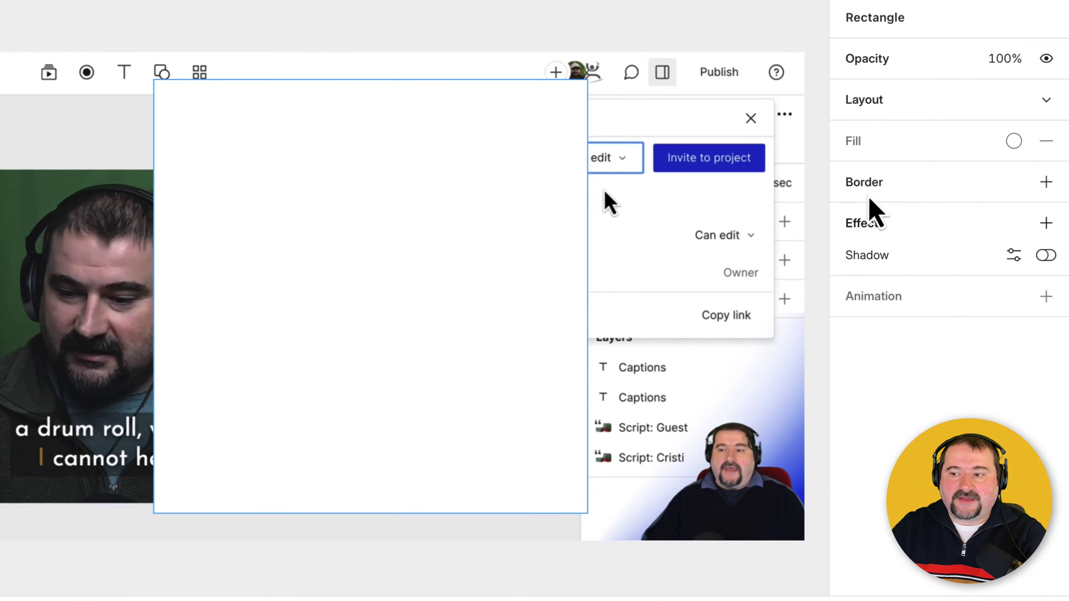
# Add a red border to the rectangle and set its width to 18.
pyautogui.click(1044, 191)
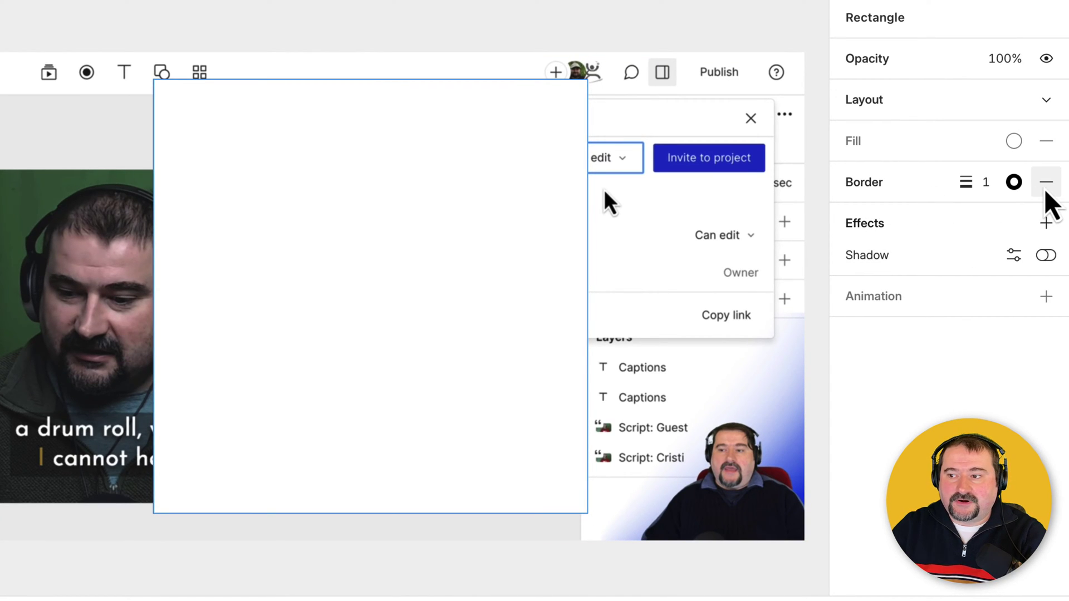
pyautogui.click(966, 186)
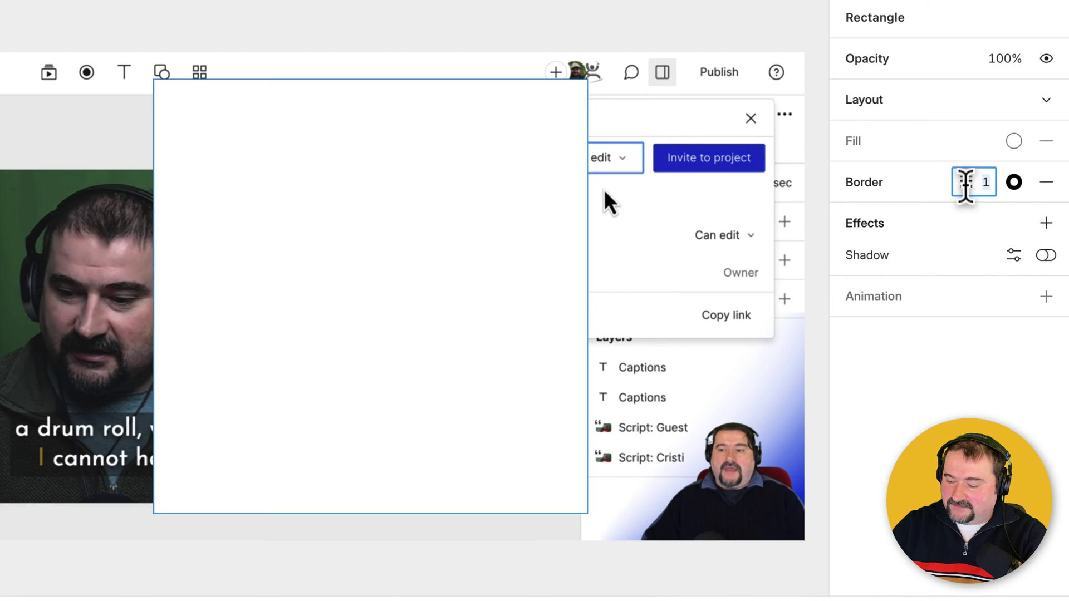
pyautogui.write('2')
pyautogui.press('Return')
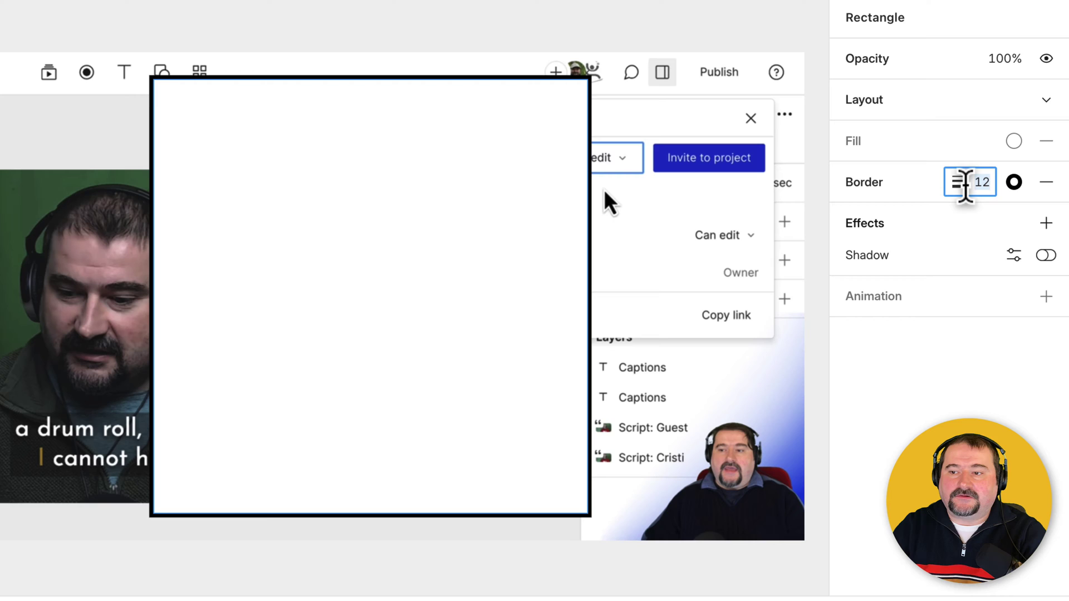
pyautogui.click(1014, 183)
pyautogui.moveTo(1026, 282); pyautogui.dragTo(1063, 243)
pyautogui.click(1040, 223)
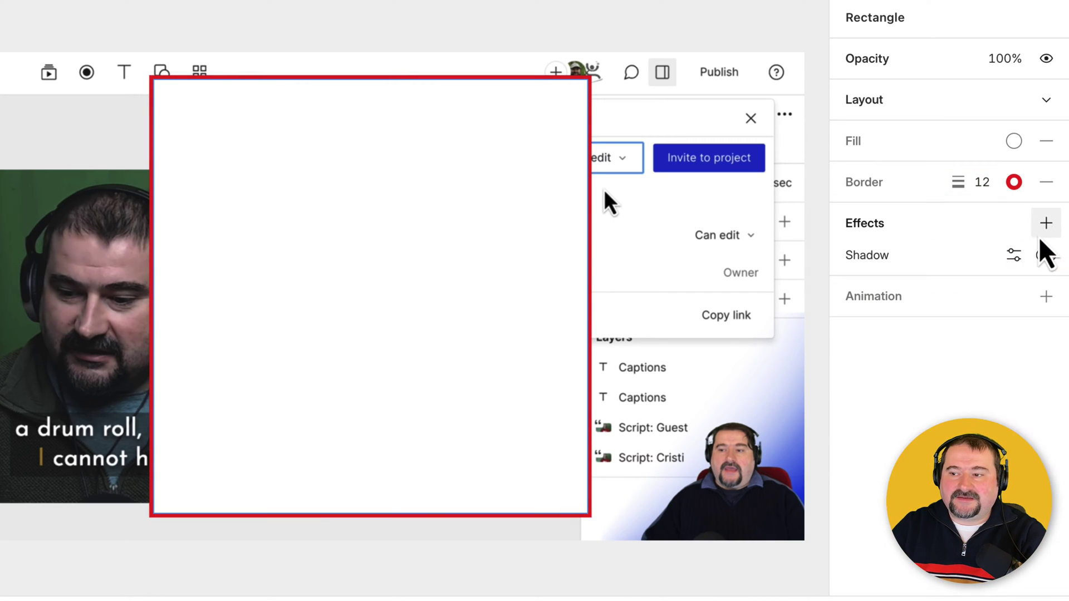
pyautogui.click(981, 184)
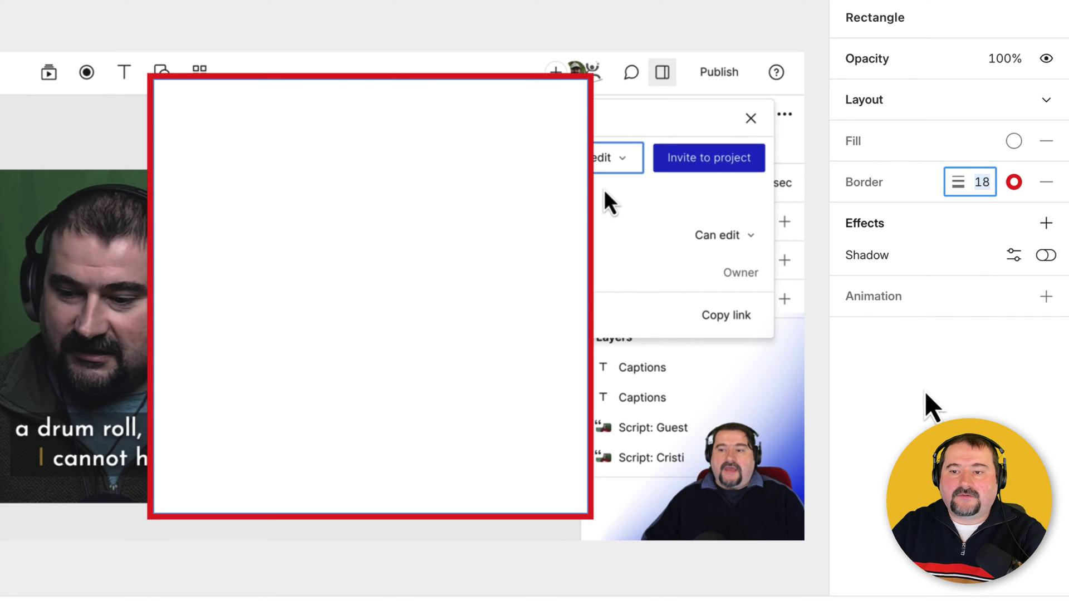
pyautogui.click(525, 308)
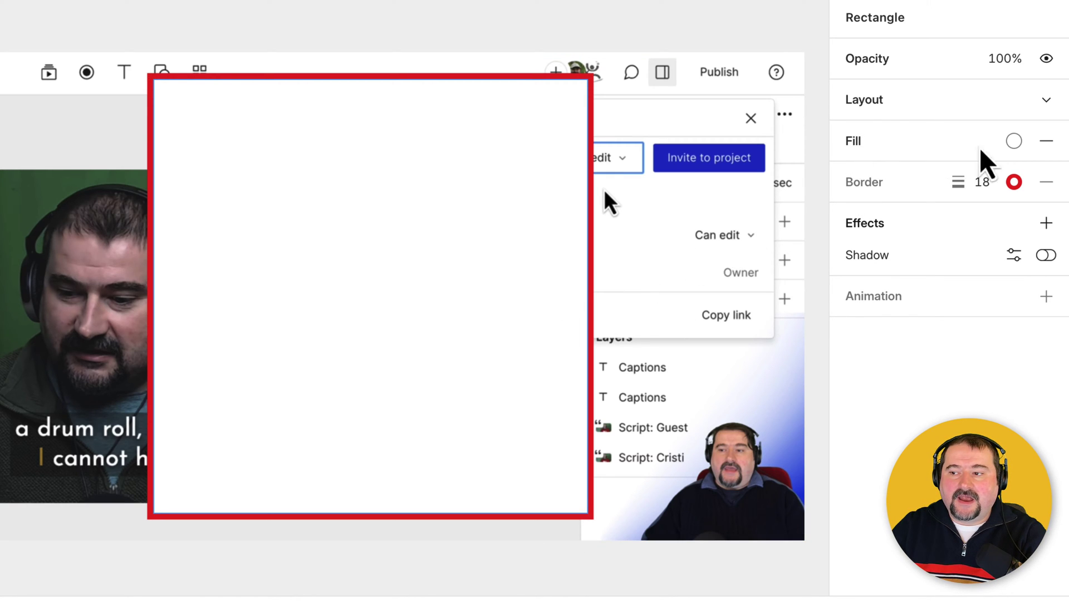
# Remove the rectangle's white fill and reduce its red border width to 14.
pyautogui.click(1013, 146)
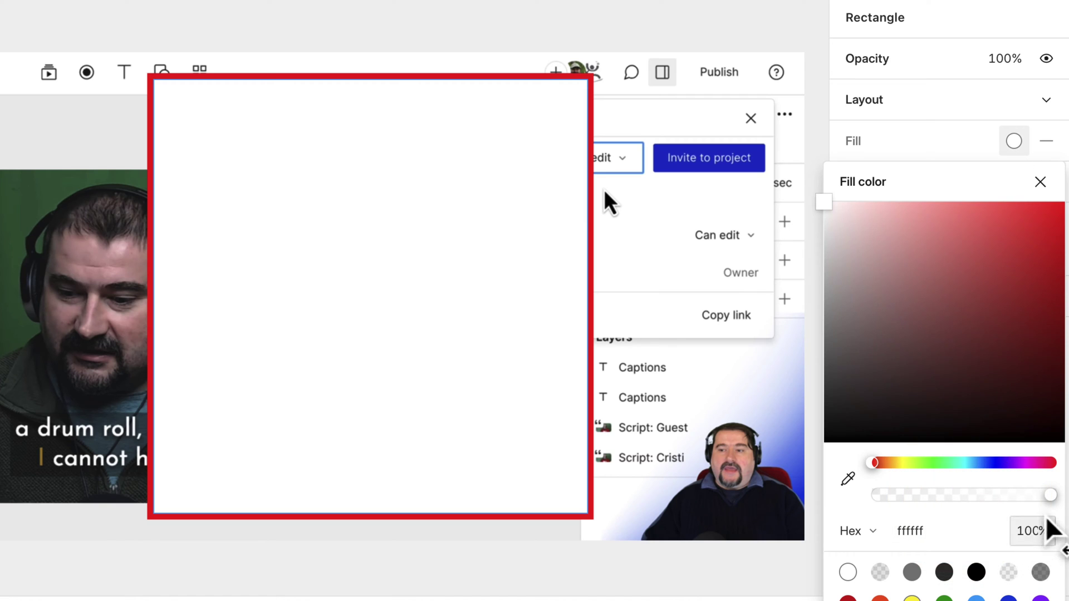
pyautogui.moveTo(1050, 497)
pyautogui.mouseDown()
pyautogui.moveTo(966, 504)
pyautogui.moveTo(1051, 502)
pyautogui.mouseUp()
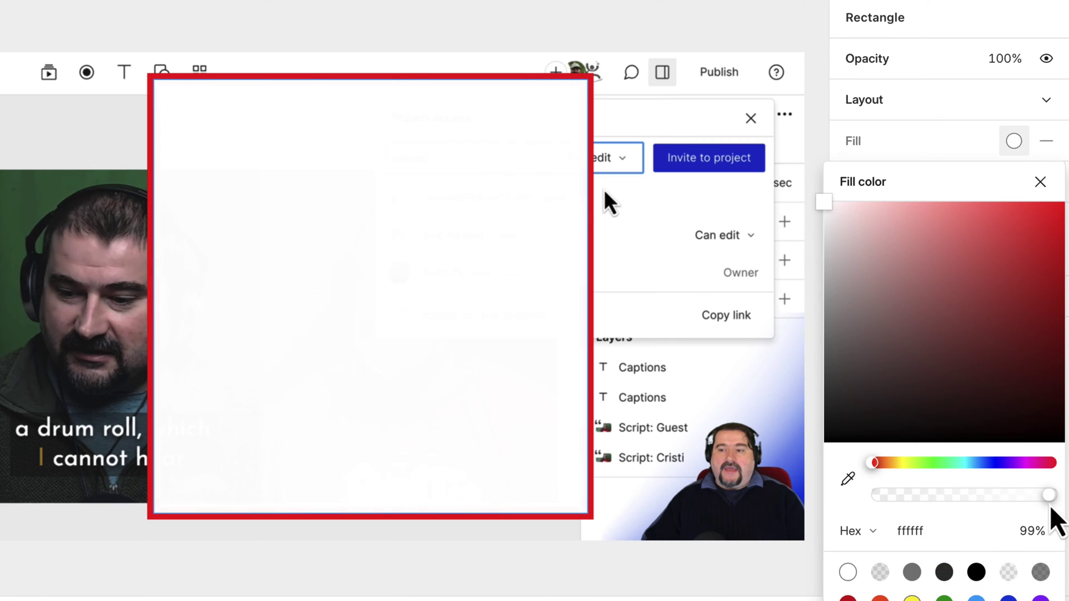
pyautogui.click(1040, 182)
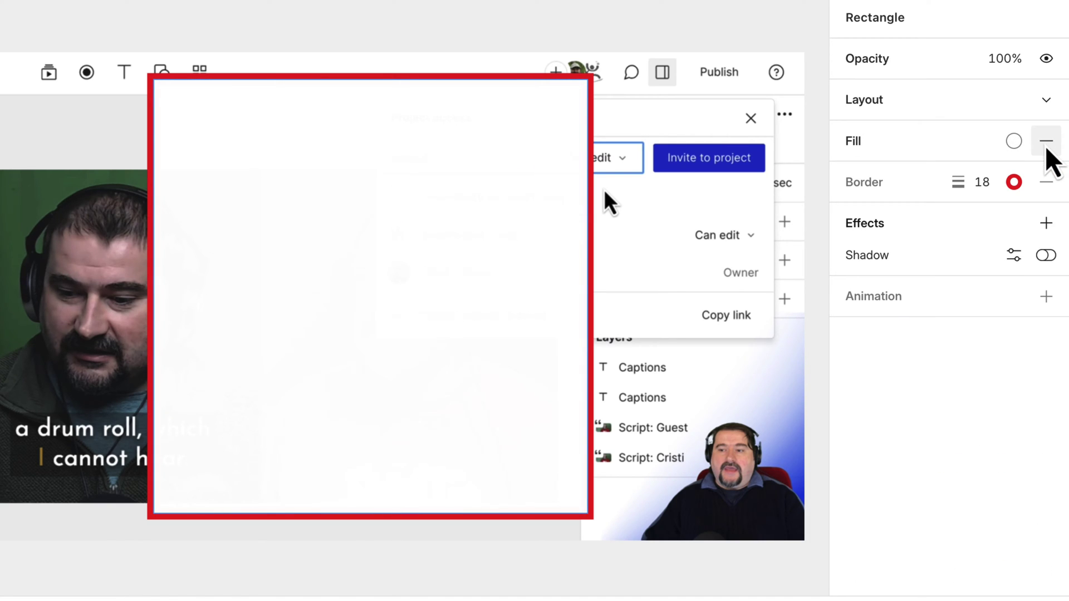
pyautogui.click(1045, 144)
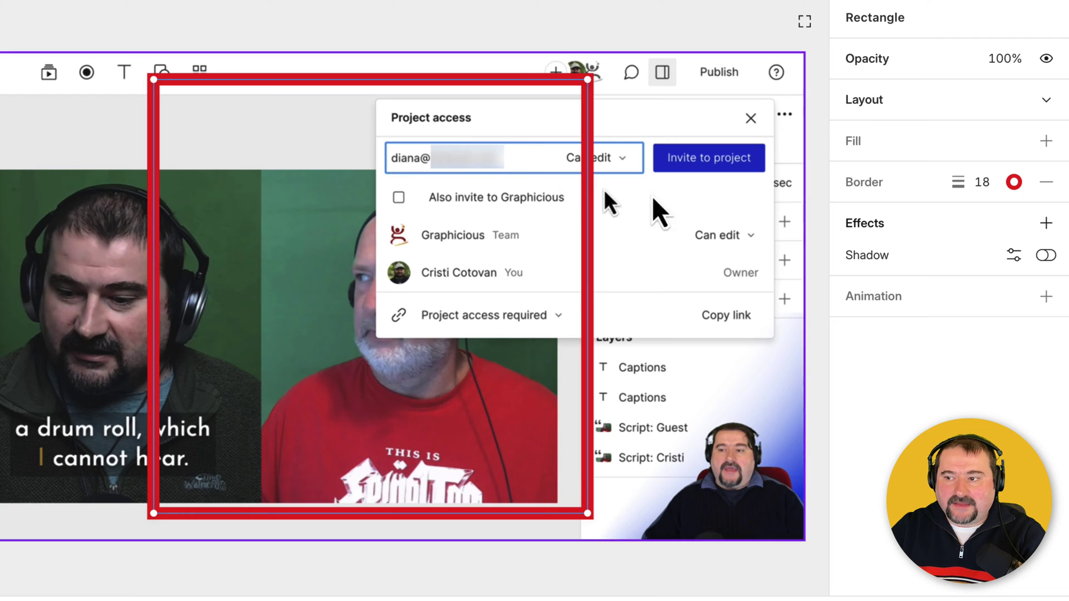
pyautogui.click(984, 184)
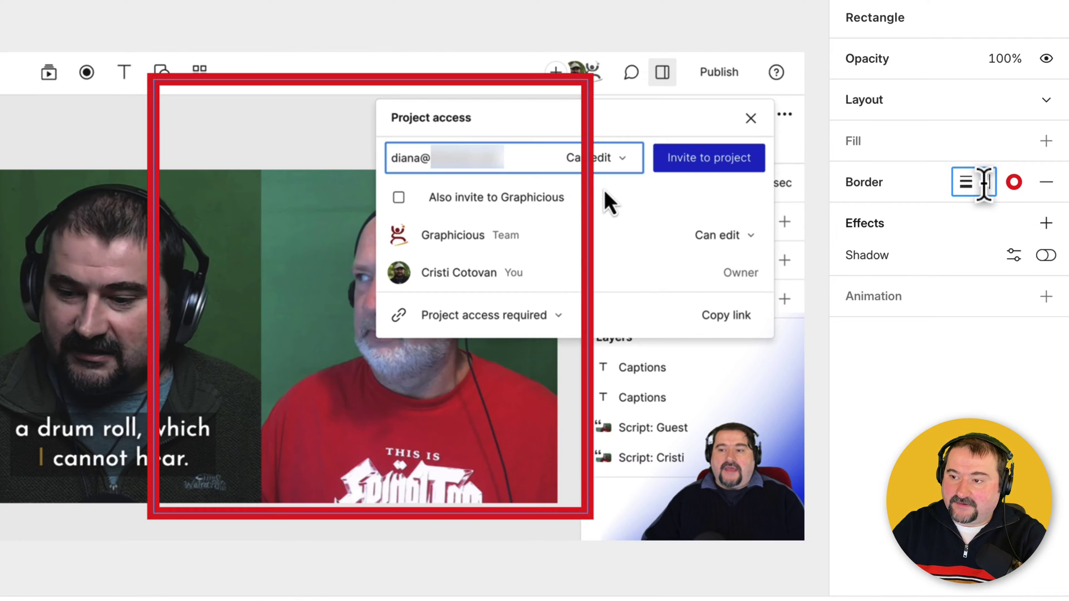
pyautogui.press('Down')
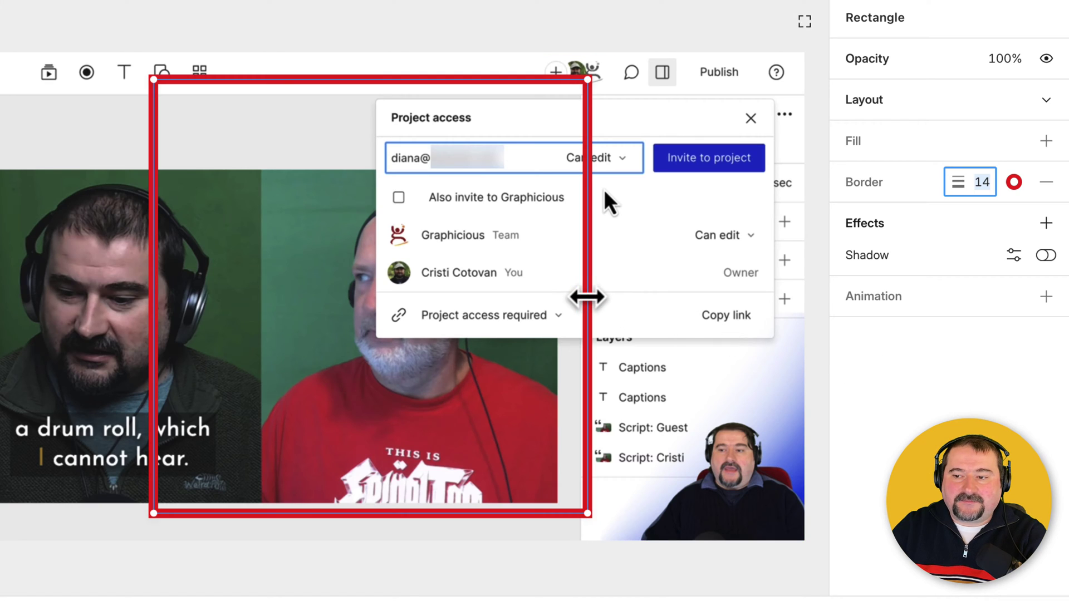
# Resize the red rectangle to frame the Project access dialog, and enlarge the timeline panel.
pyautogui.moveTo(584, 296); pyautogui.dragTo(779, 301)
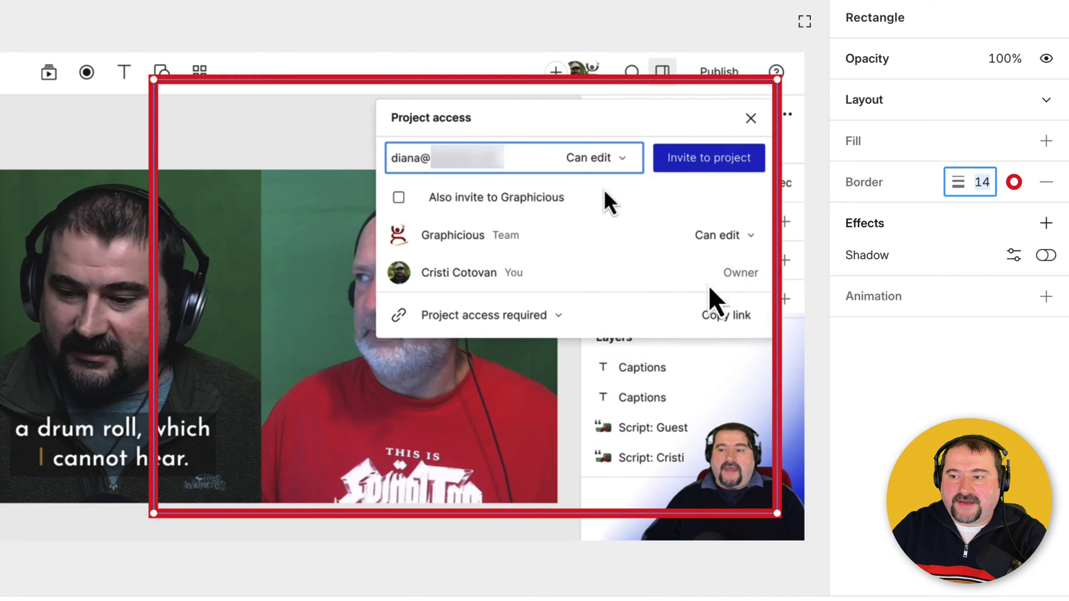
pyautogui.moveTo(157, 84); pyautogui.dragTo(370, 99)
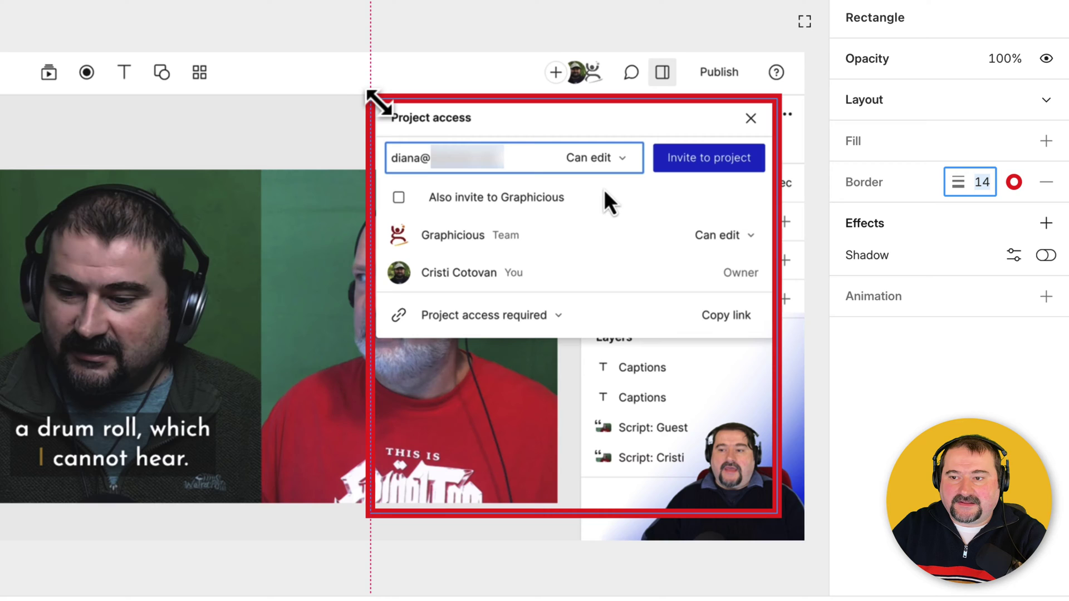
pyautogui.moveTo(568, 517); pyautogui.dragTo(579, 342)
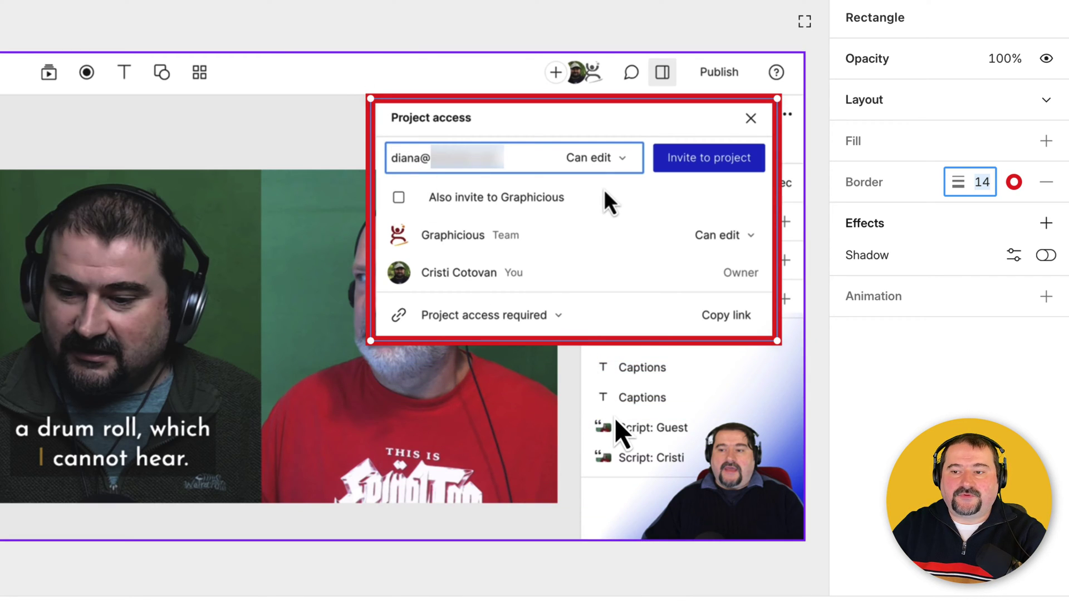
pyautogui.press('Escape')
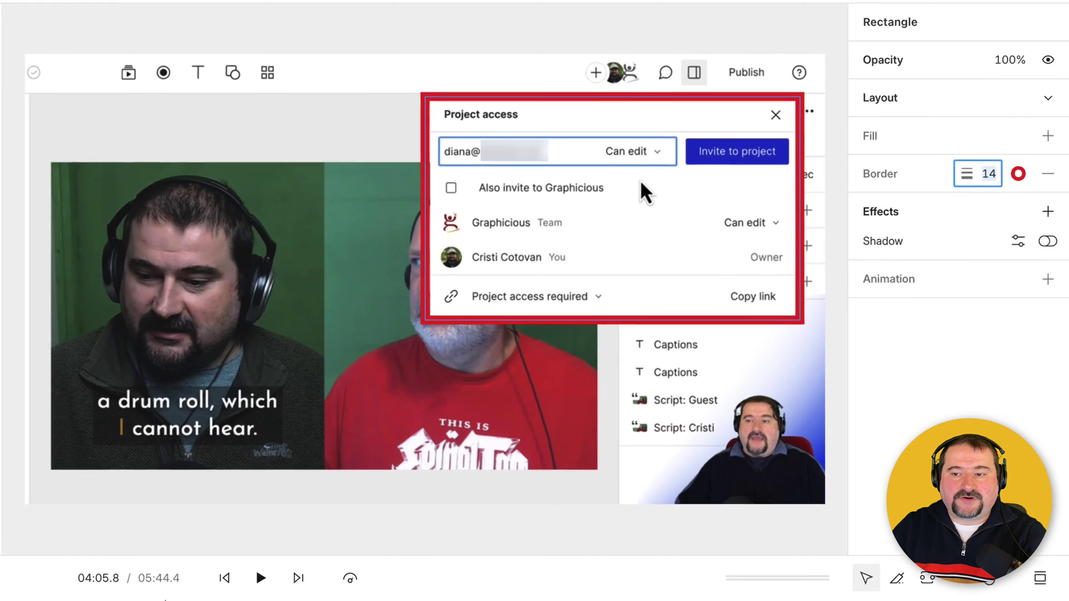
pyautogui.click(92, 600)
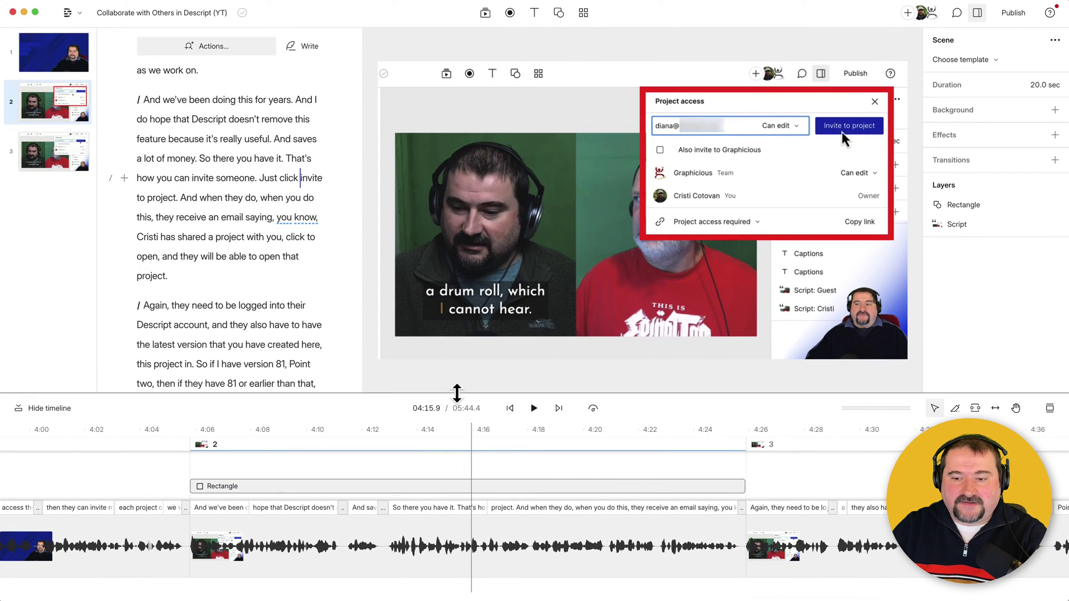
pyautogui.moveTo(455, 393); pyautogui.dragTo(455, 313)
# Give the Rectangle clip a fade-in at its start and a 1.1-second fade-out at its end.
pyautogui.click(214, 447)
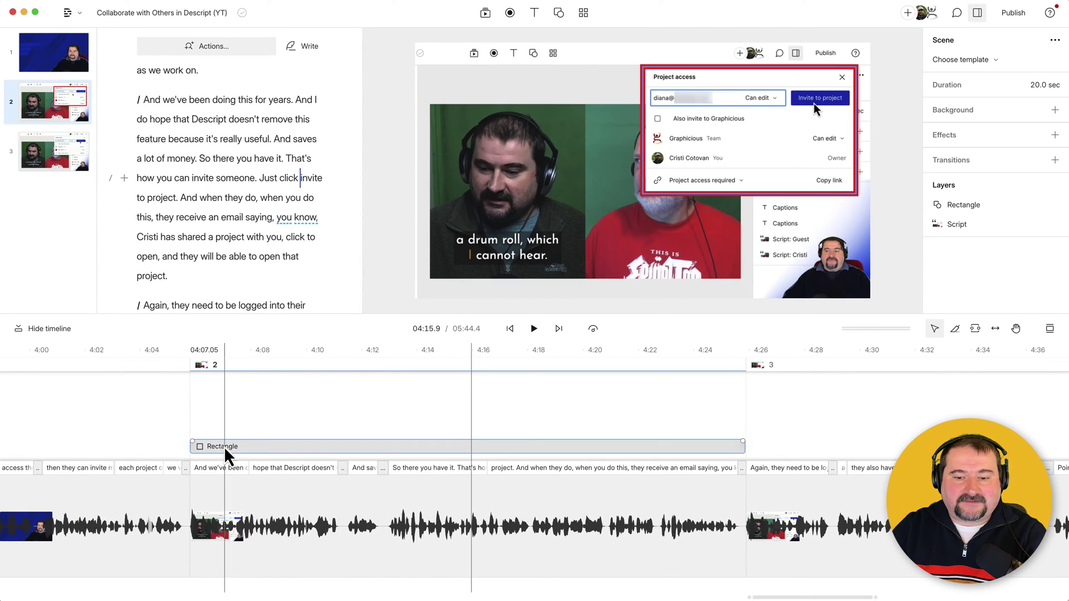
pyautogui.click(315, 429)
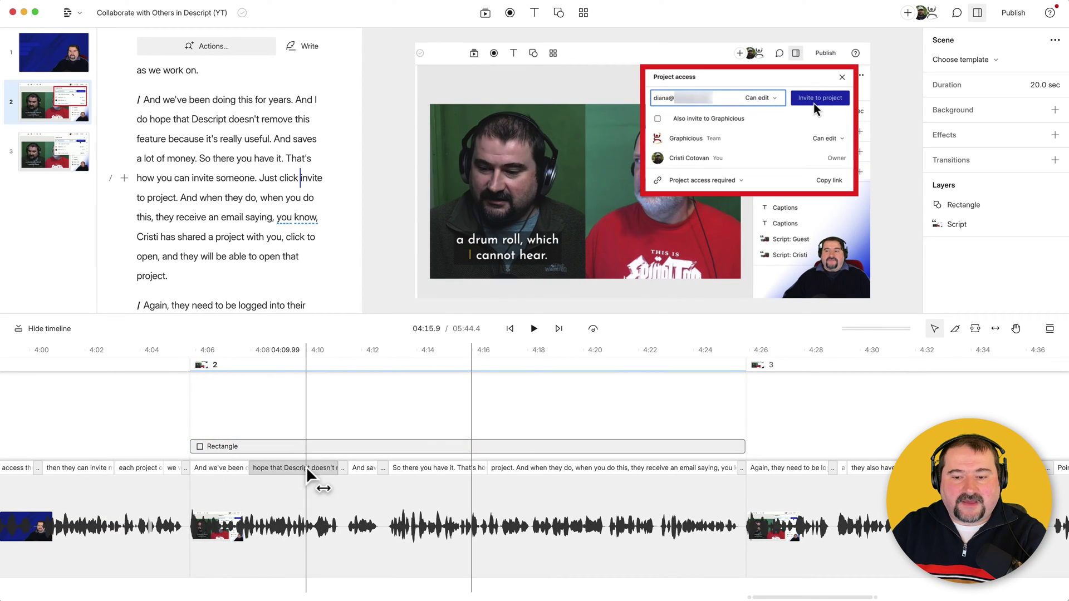
pyautogui.moveTo(308, 456); pyautogui.dragTo(312, 528)
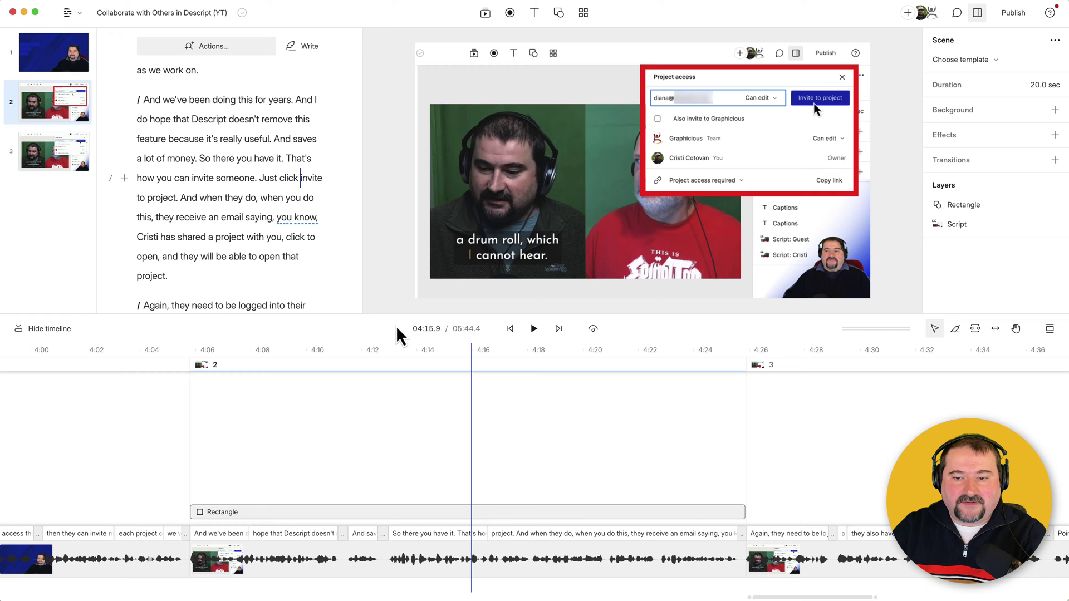
pyautogui.click(215, 513)
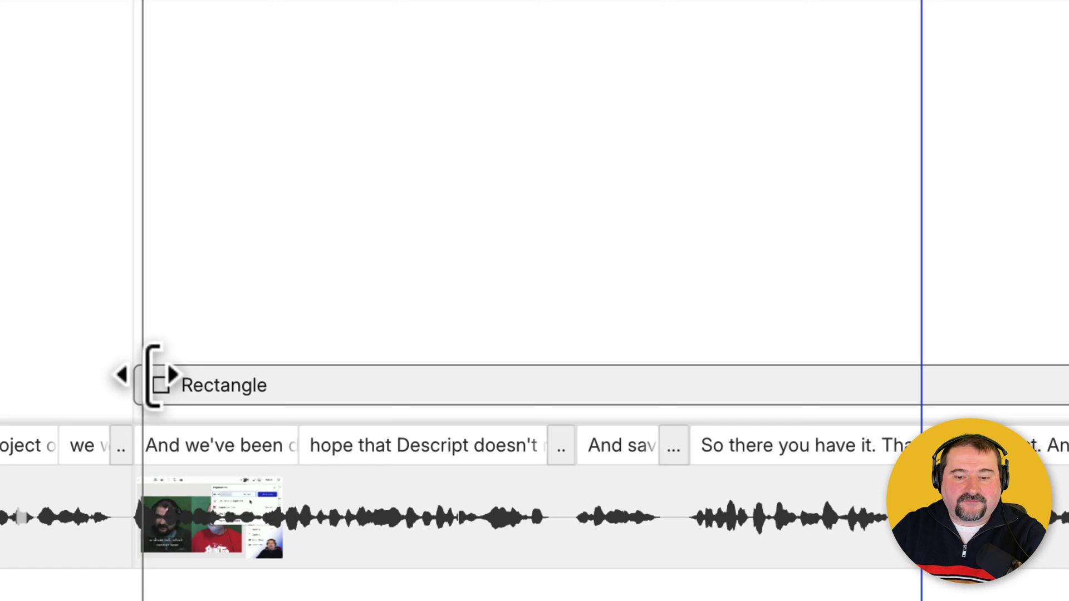
pyautogui.click(154, 387)
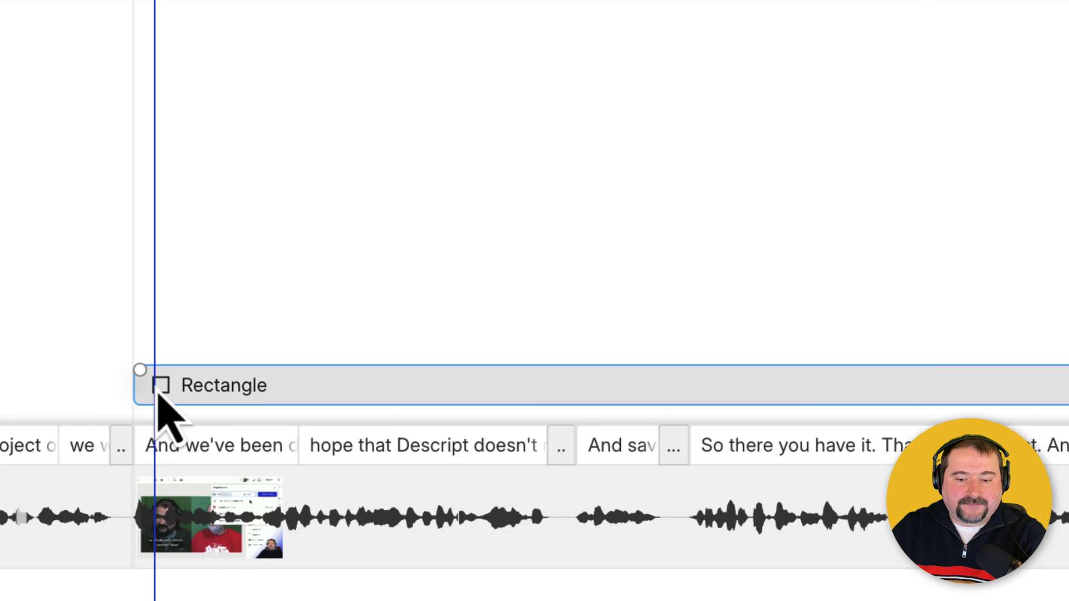
pyautogui.moveTo(159, 369); pyautogui.dragTo(295, 369)
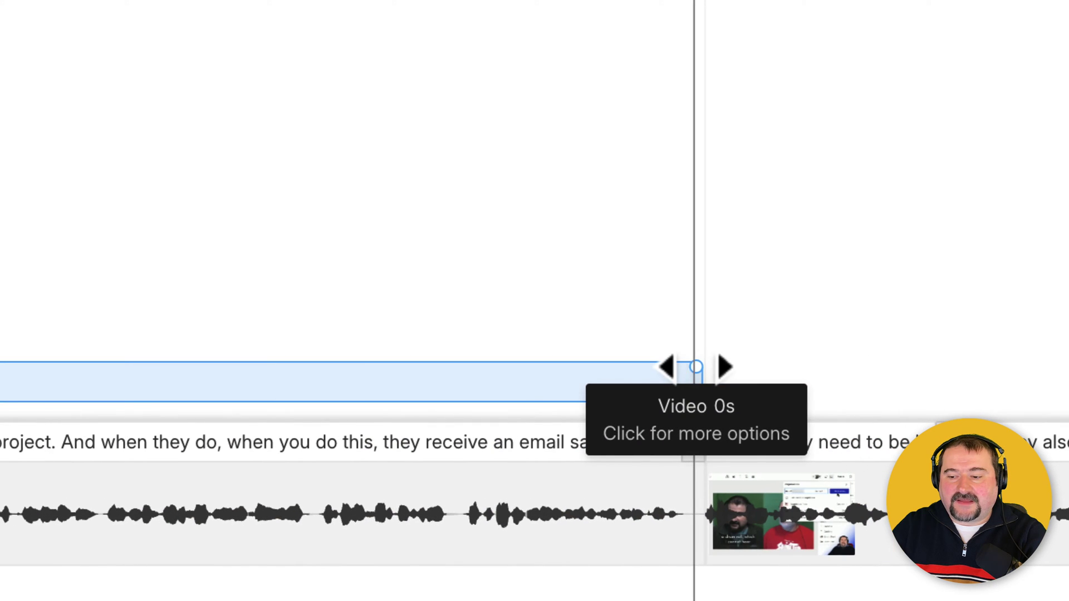
pyautogui.moveTo(694, 366); pyautogui.dragTo(573, 366)
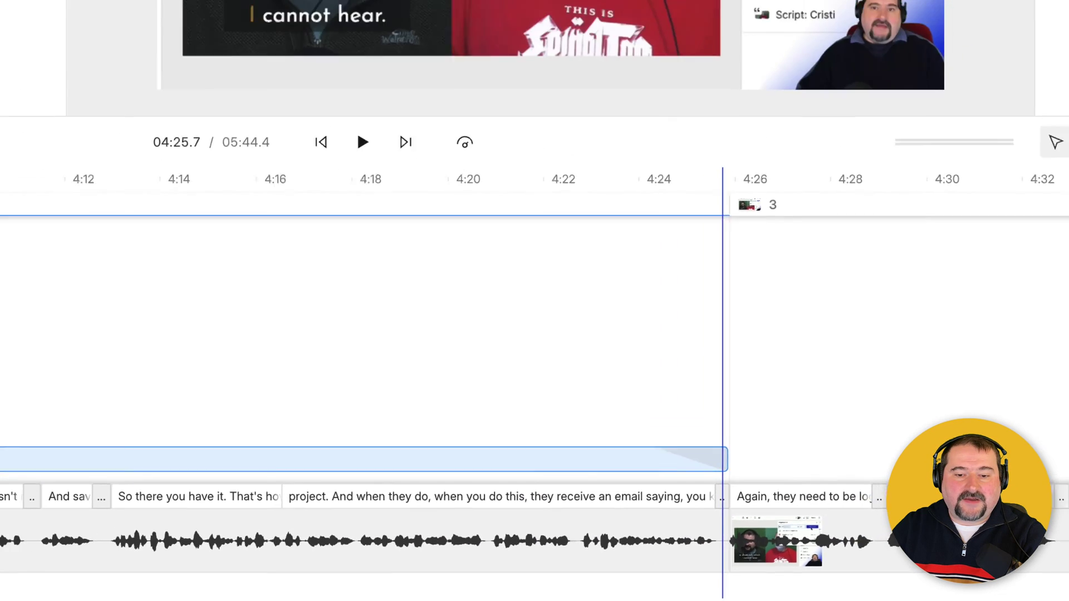
pyautogui.click(151, 359)
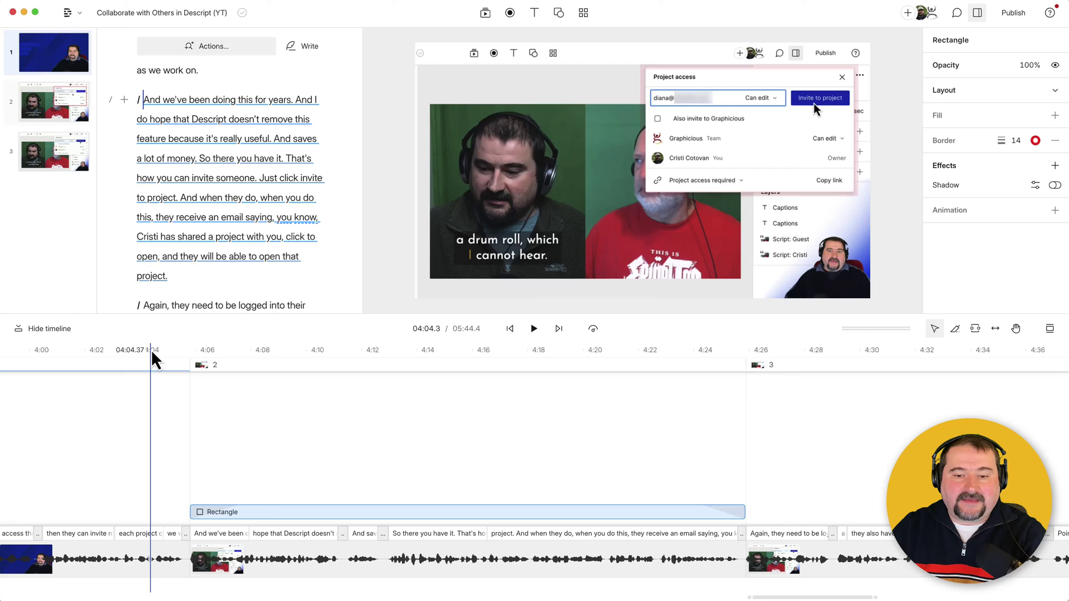
pyautogui.press('space')
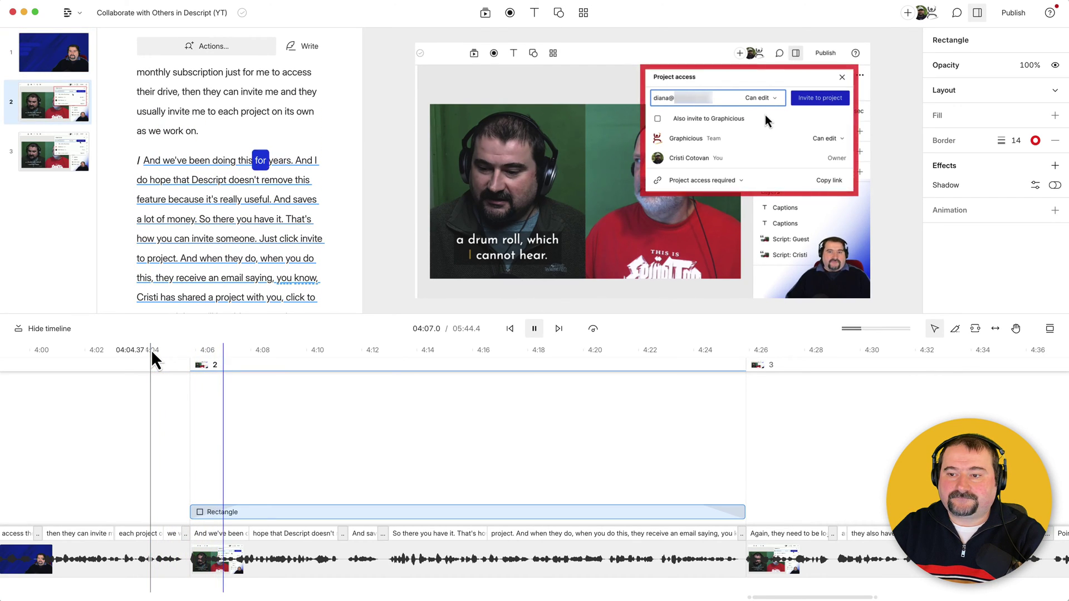
pyautogui.click(671, 364)
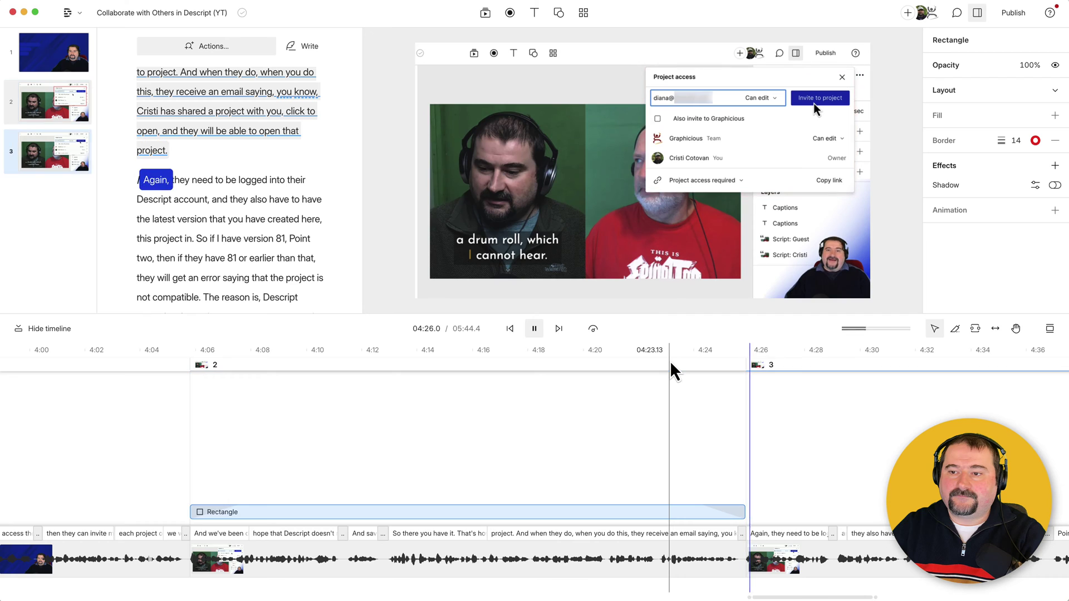
pyautogui.press('space')
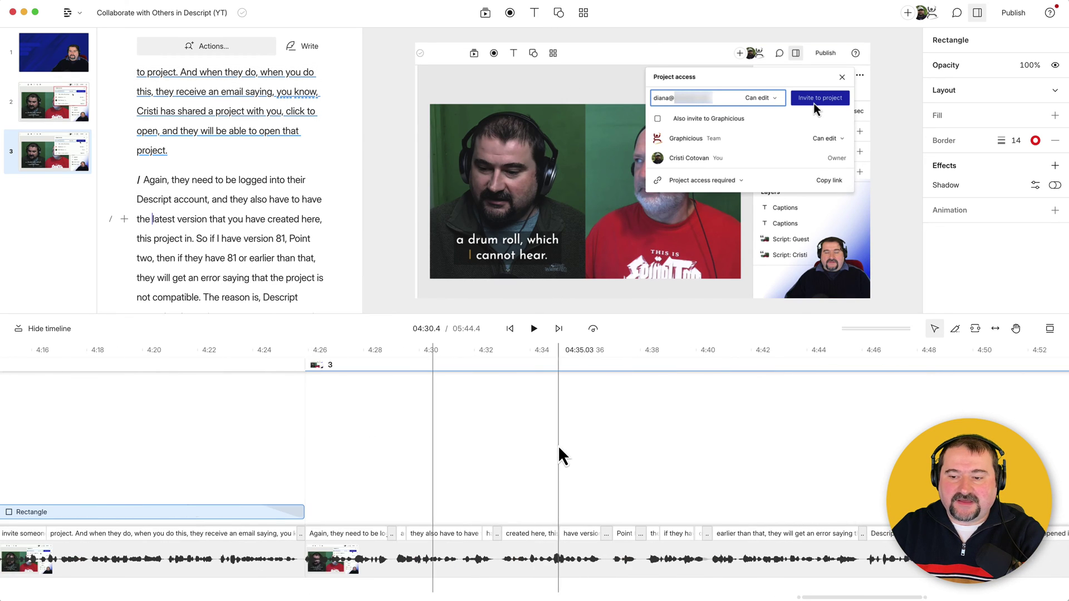
# Select scene 3's script lines and add an Ellipse shape.
pyautogui.click(158, 200)
pyautogui.moveTo(146, 181); pyautogui.dragTo(195, 237)
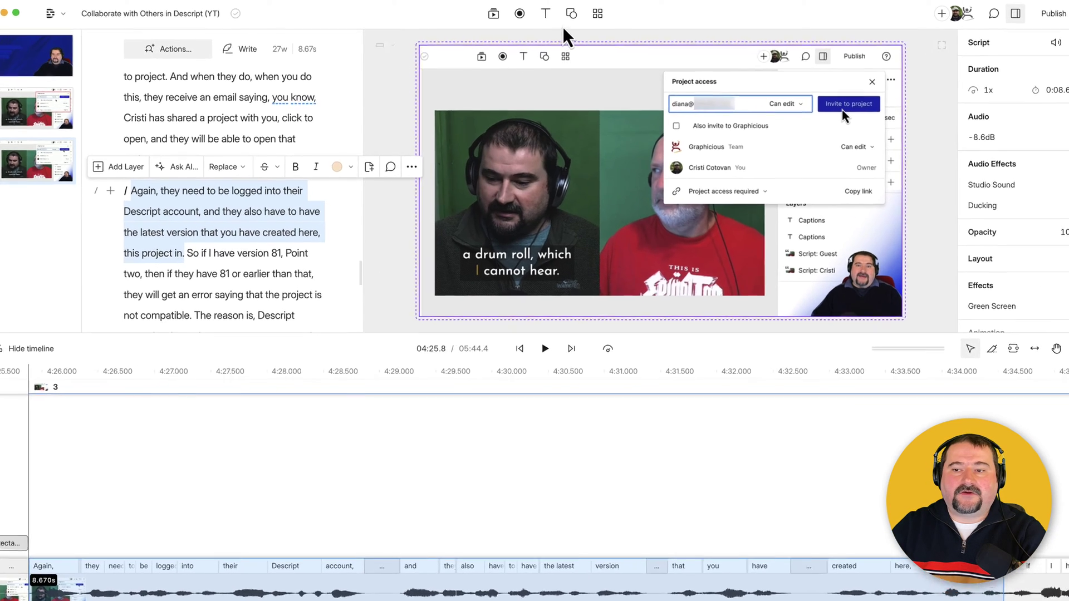
pyautogui.click(558, 12)
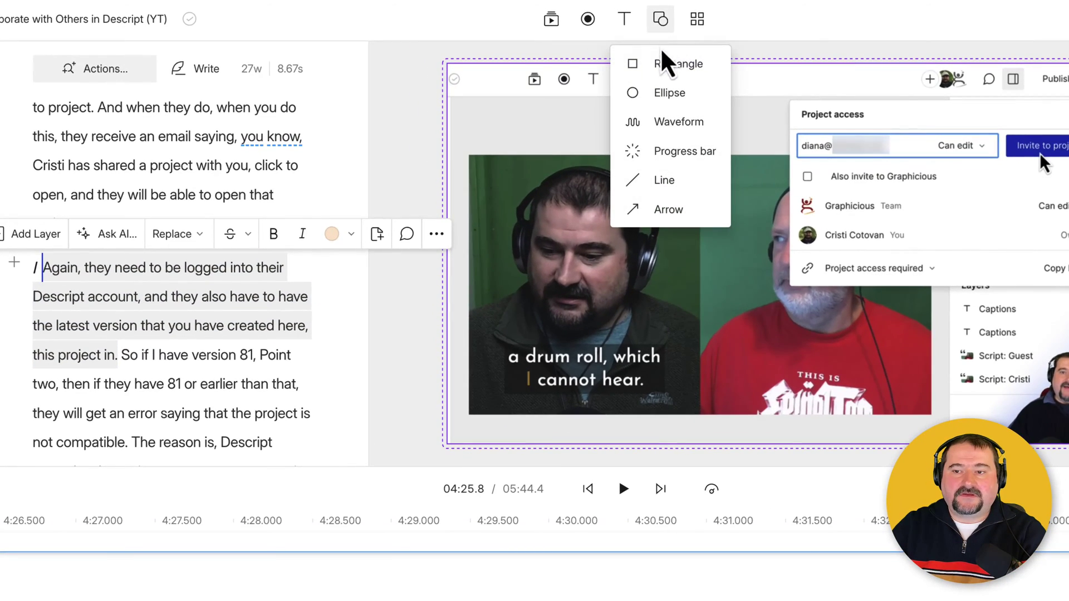
pyautogui.click(662, 94)
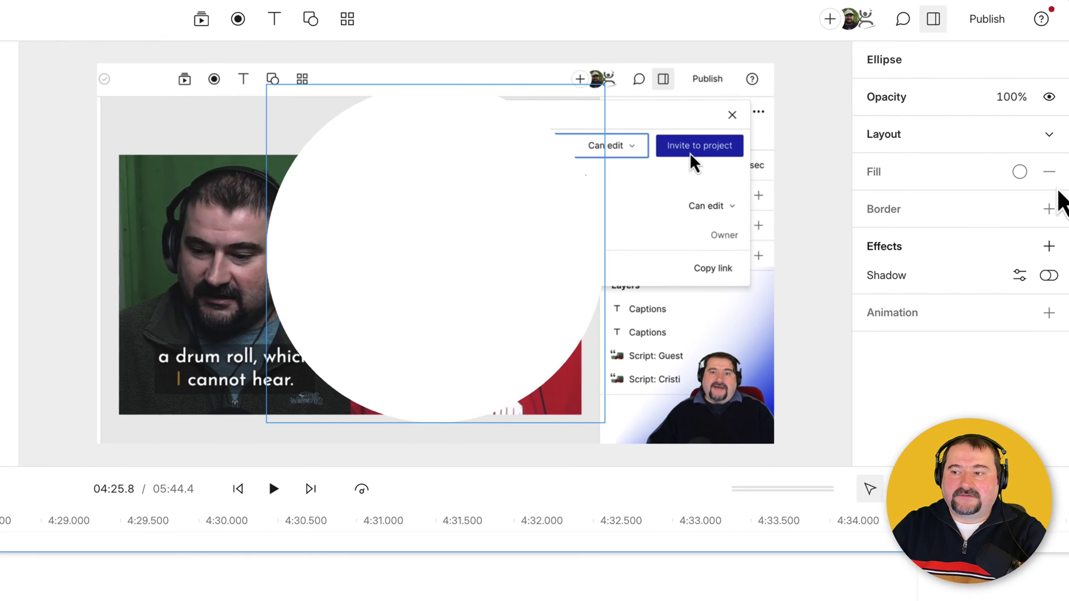
# Make the ellipse an unfilled red ring, border 16, sized and placed over the left speaker's face.
pyautogui.click(1049, 174)
pyautogui.click(1048, 209)
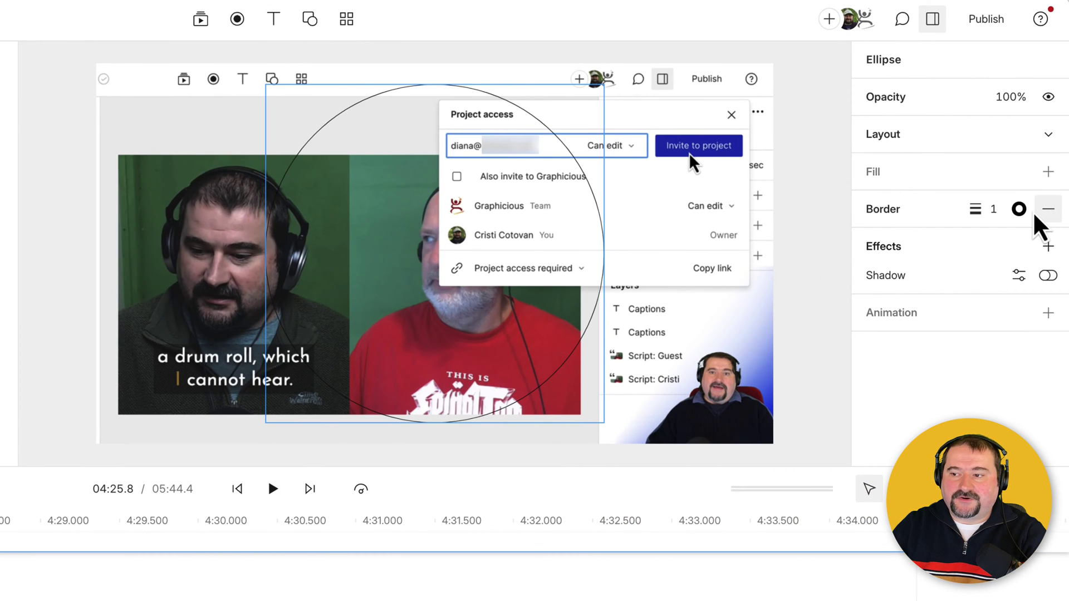
pyautogui.click(1022, 210)
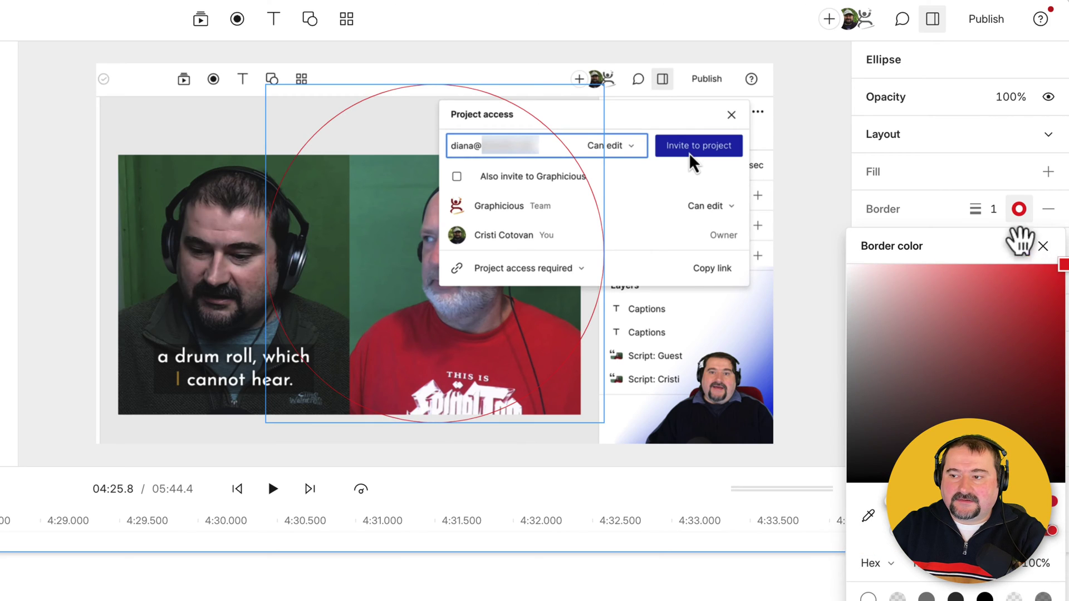
pyautogui.click(1011, 222)
pyautogui.click(990, 210)
pyautogui.write('5')
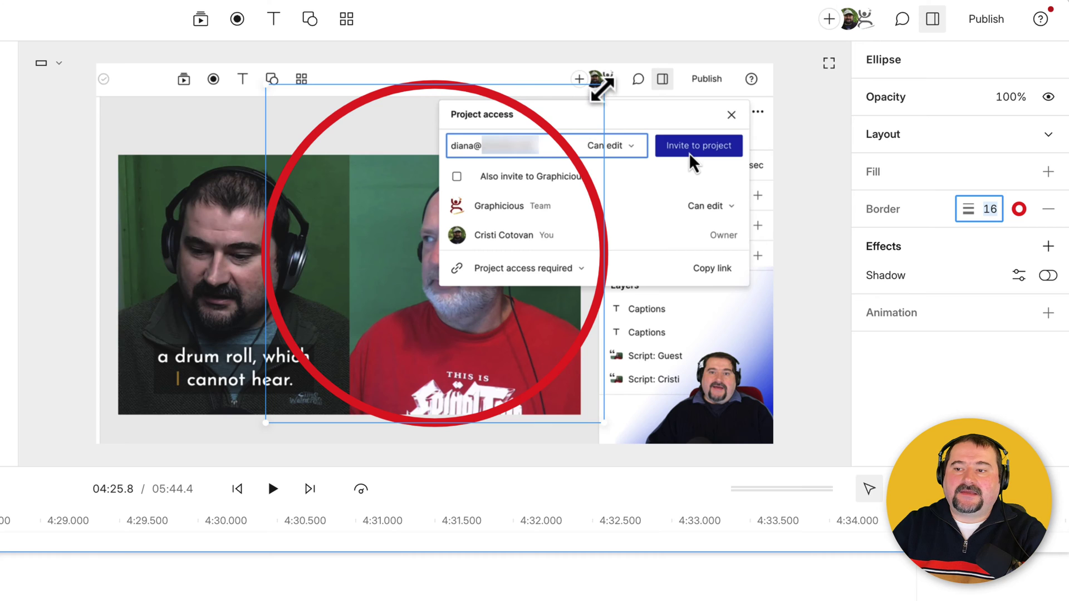
pyautogui.moveTo(603, 85); pyautogui.dragTo(395, 293)
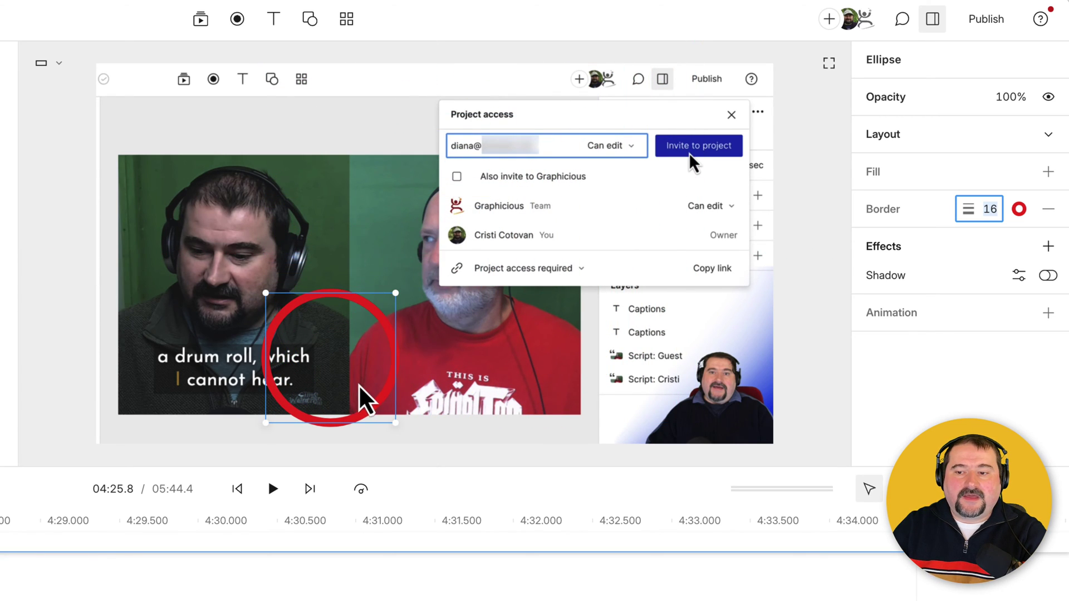
pyautogui.moveTo(361, 398); pyautogui.dragTo(262, 314)
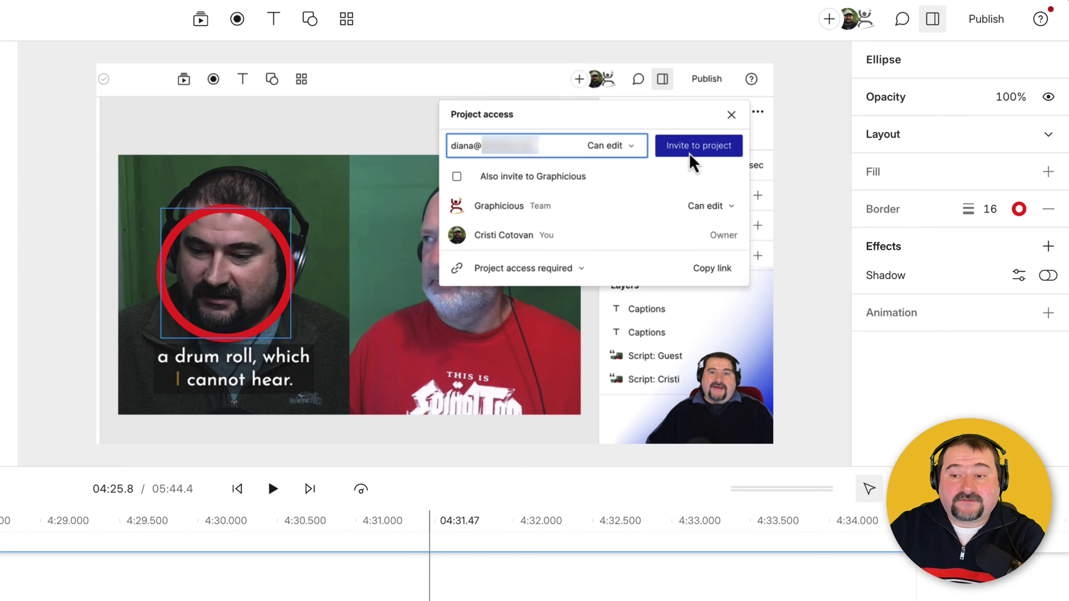
# Draw an arrow from the circle toward the dialog.
pyautogui.click(309, 19)
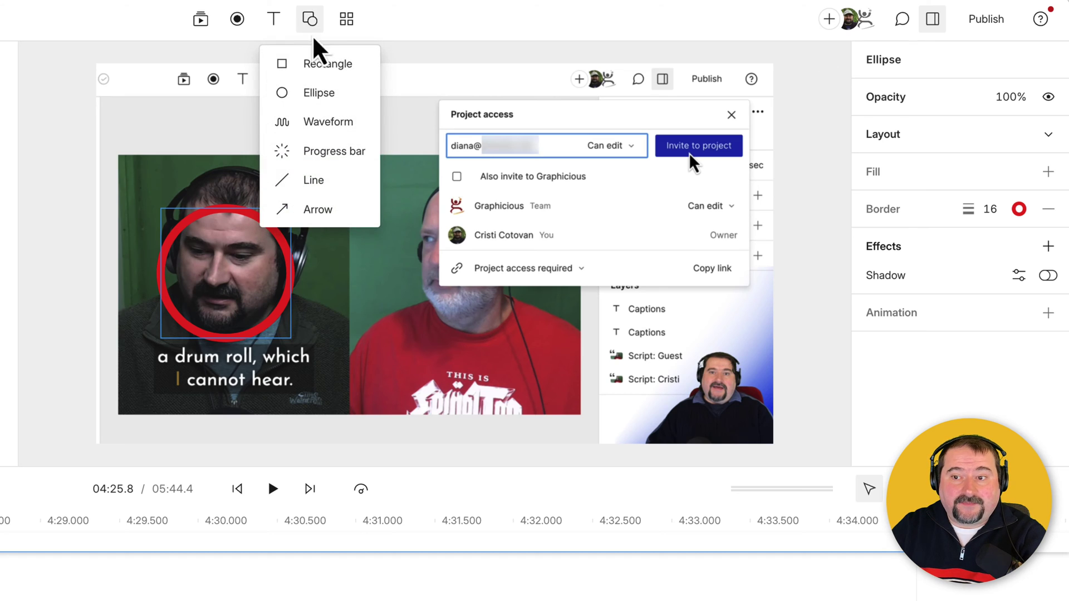
pyautogui.click(305, 212)
pyautogui.moveTo(300, 330)
pyautogui.mouseDown()
pyautogui.moveTo(413, 297)
pyautogui.moveTo(565, 179)
pyautogui.moveTo(443, 363)
pyautogui.moveTo(496, 386)
pyautogui.moveTo(329, 305)
pyautogui.moveTo(375, 309)
pyautogui.mouseUp()
pyautogui.moveTo(384, 266); pyautogui.dragTo(446, 276)
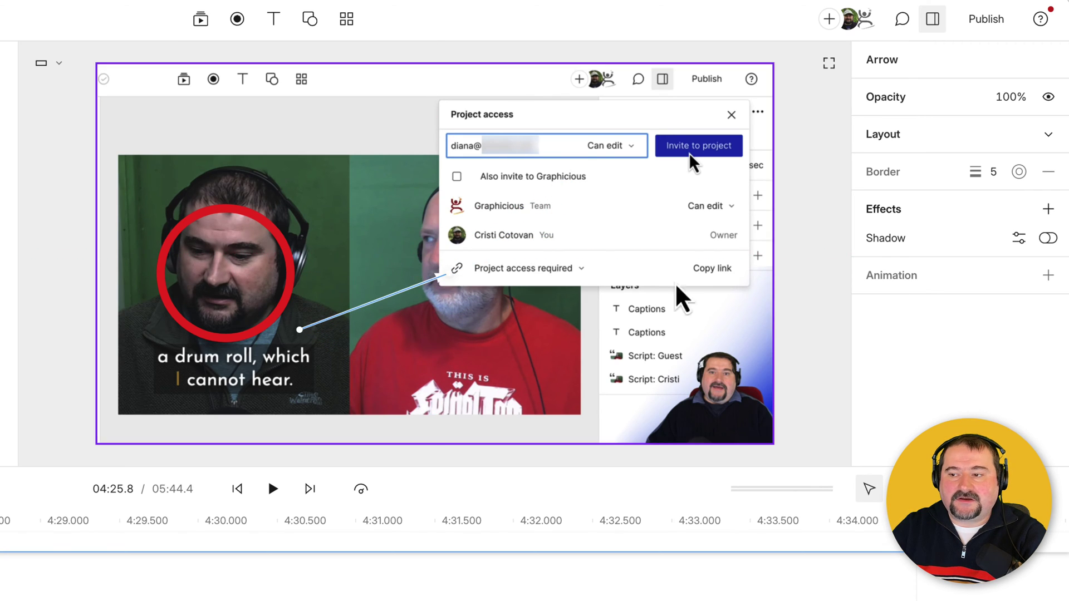
# Make the arrow red with a line weight of 12.
pyautogui.click(1020, 173)
pyautogui.moveTo(1031, 281); pyautogui.dragTo(1063, 227)
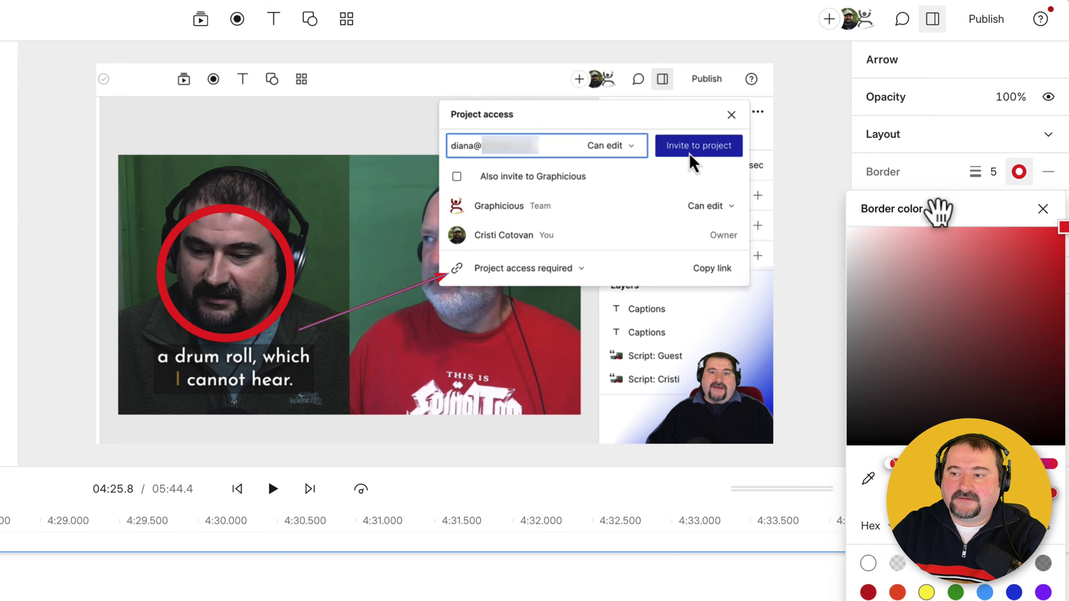
pyautogui.click(990, 184)
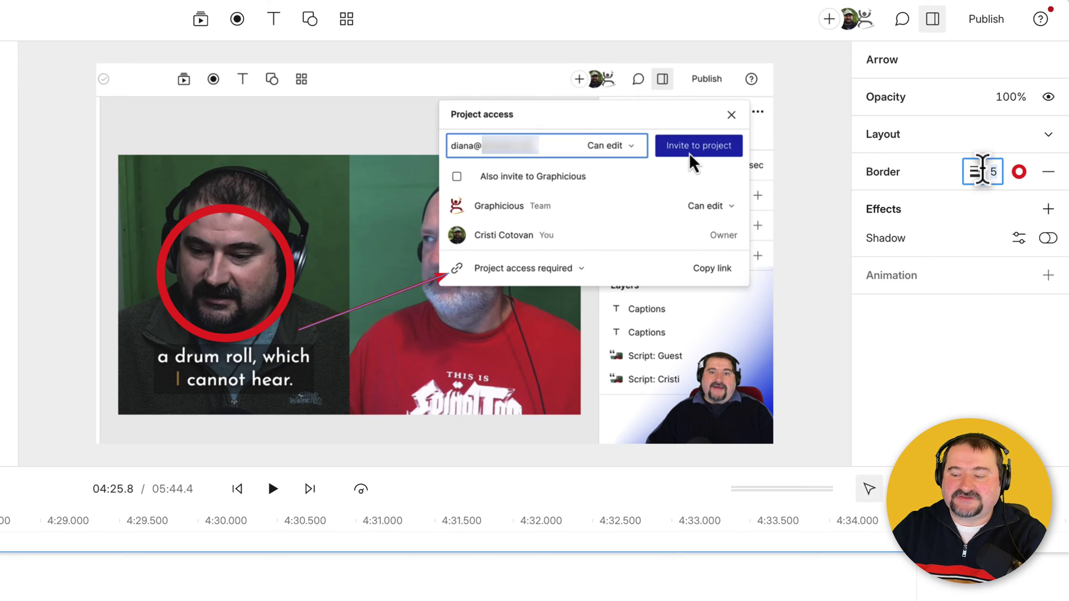
pyautogui.press('Return')
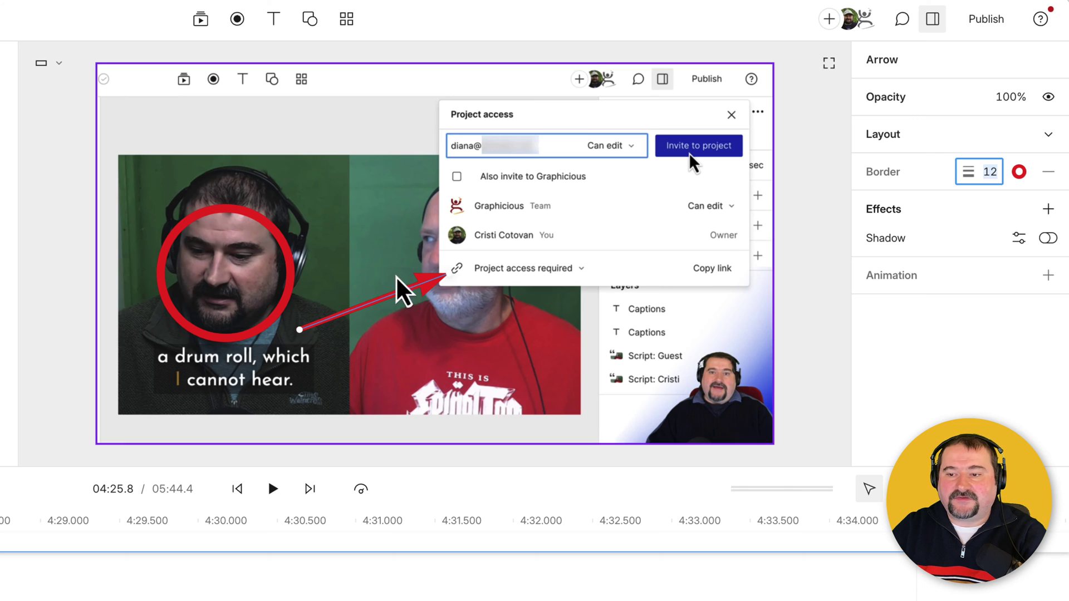
# Reposition the arrow to point at the 'Project access required' setting.
pyautogui.moveTo(374, 297); pyautogui.dragTo(348, 362)
pyautogui.moveTo(306, 334); pyautogui.dragTo(549, 248)
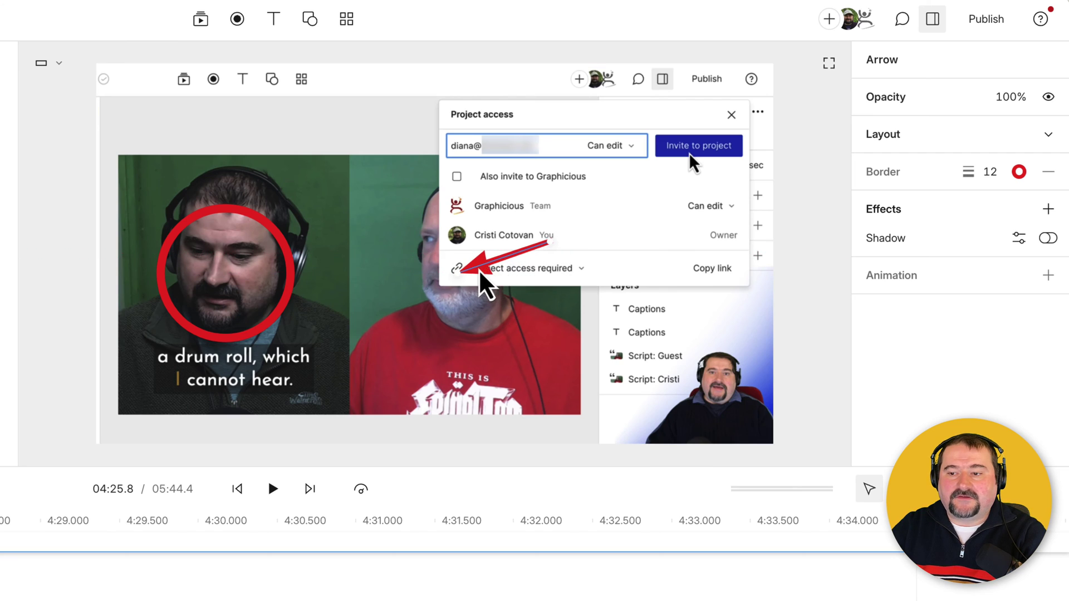
pyautogui.moveTo(484, 274); pyautogui.dragTo(618, 273)
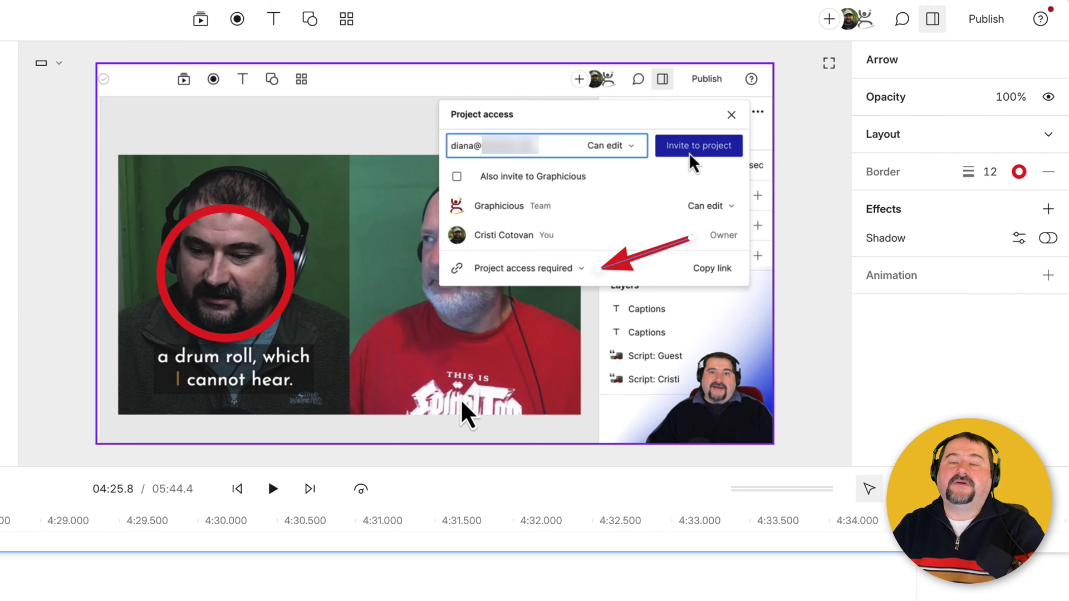